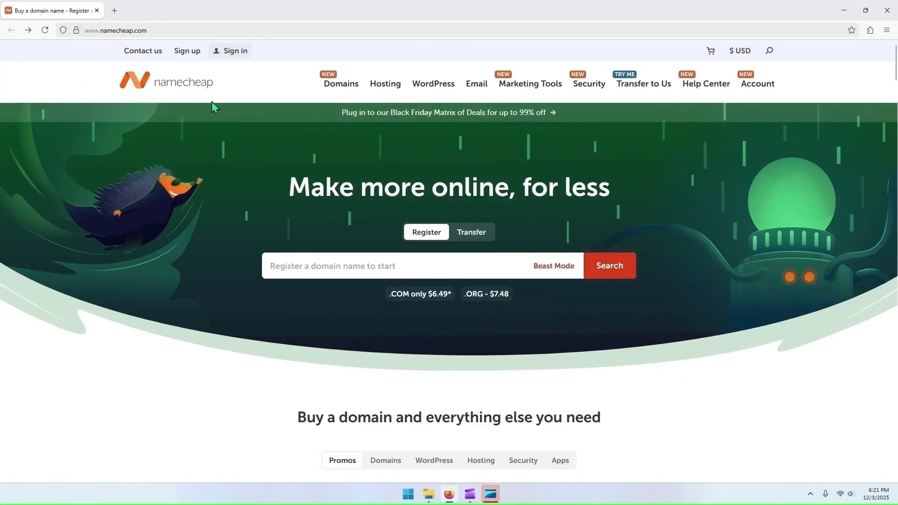
Step: Open the account sign-up form and try an e-mail address as the username
click(185, 54)
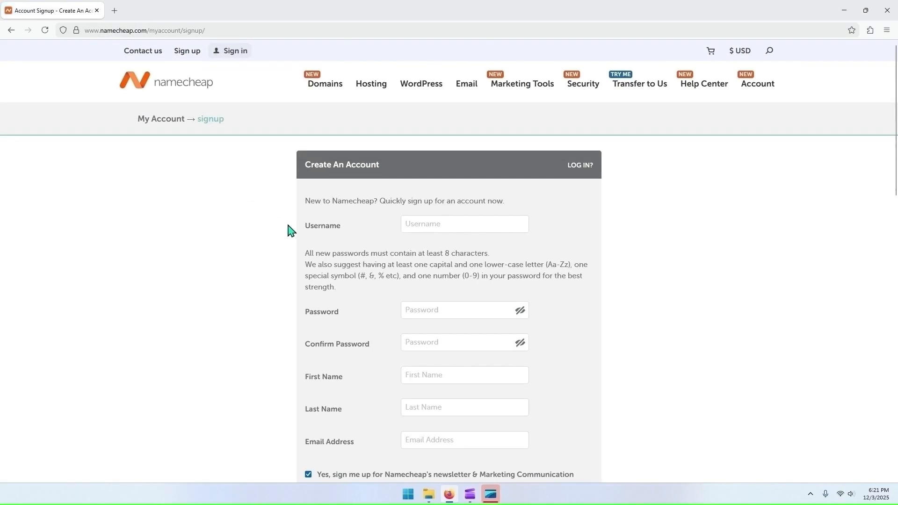
click(437, 222)
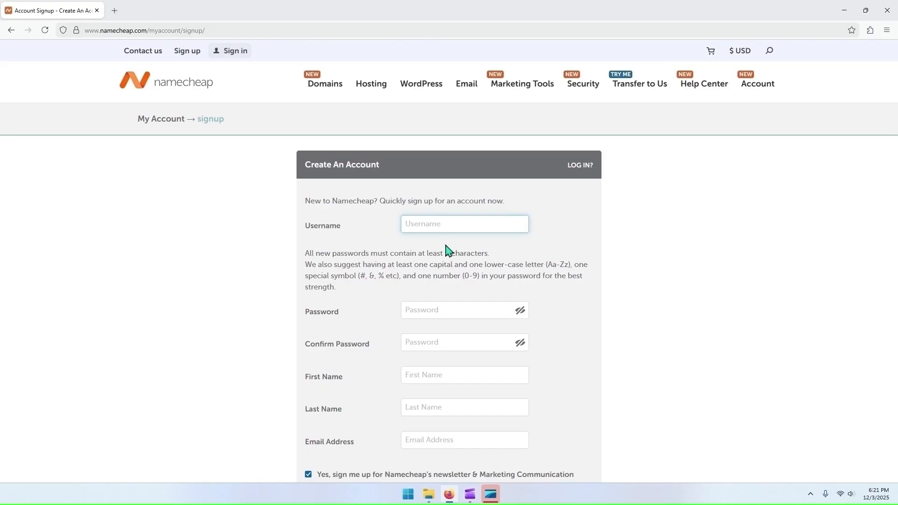
click(571, 227)
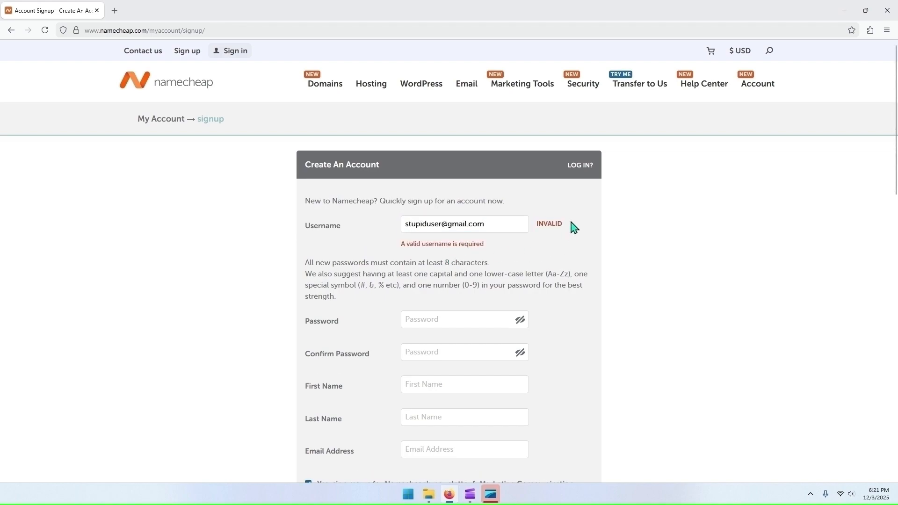
Step: Remove the e-mail domain from the username and look over the rest of the sign-up form
click(509, 226)
key(BackSpace)
key(BackSpace)
key(BackSpace)
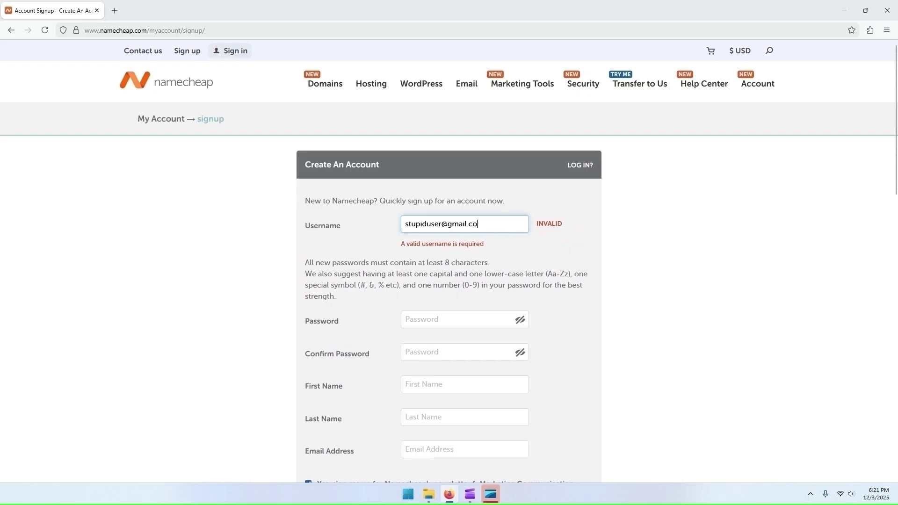
key(BackSpace)
key(BackSpace)
key(BackSpace)
click(601, 234)
scroll(601, 234, down, 2)
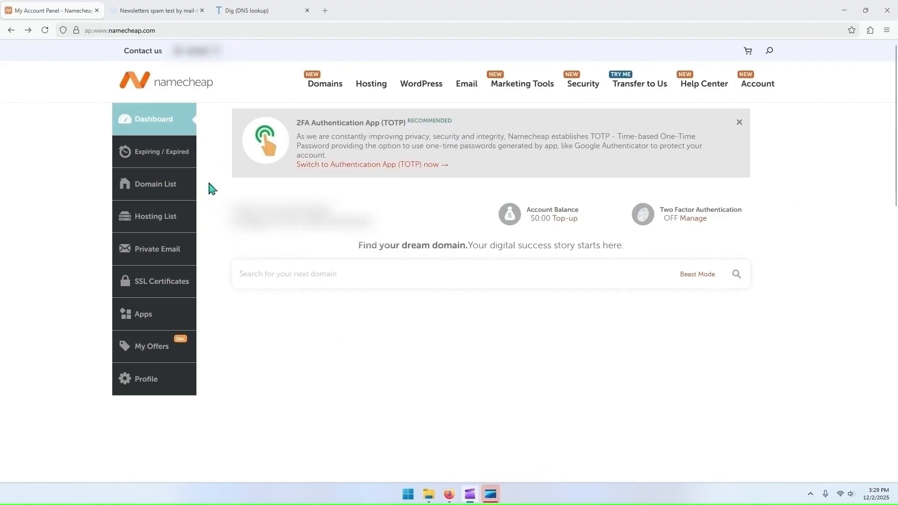
Step: Return to the Namecheap home page and search for the domain name skybluetech2
click(186, 89)
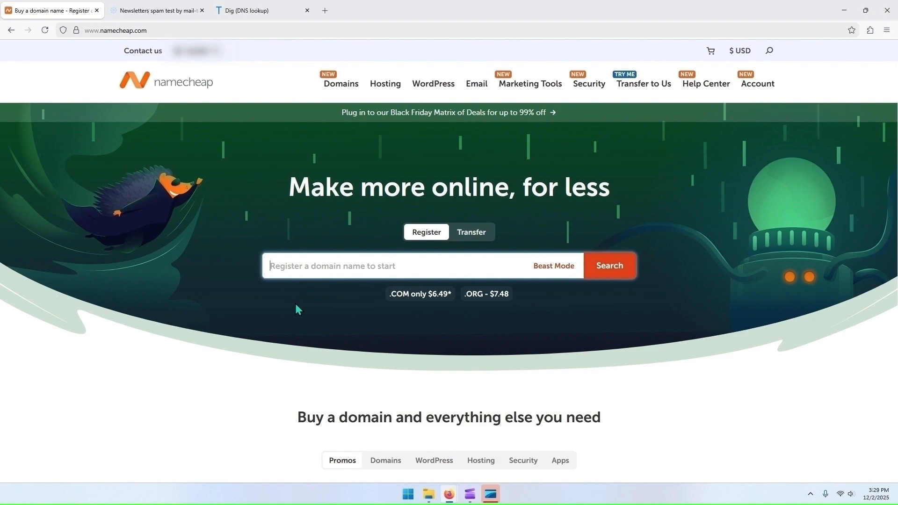
text(skybluetech2)
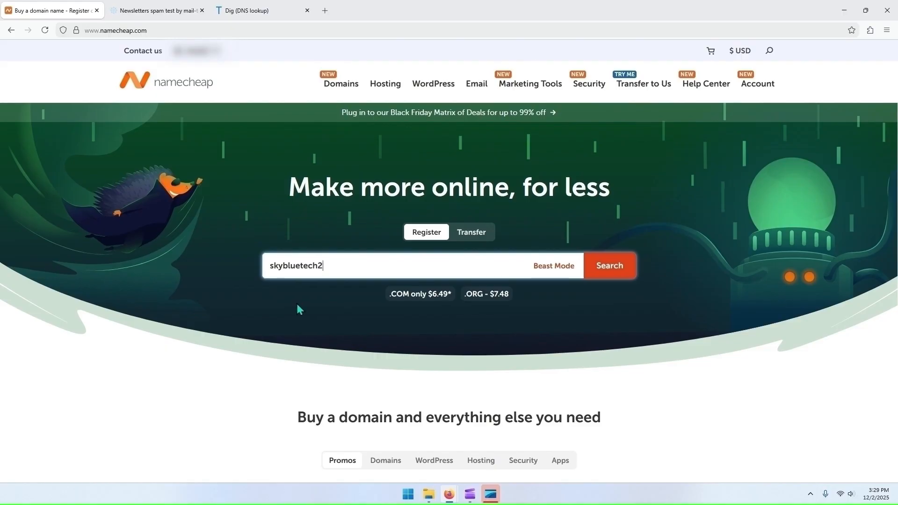
click(610, 274)
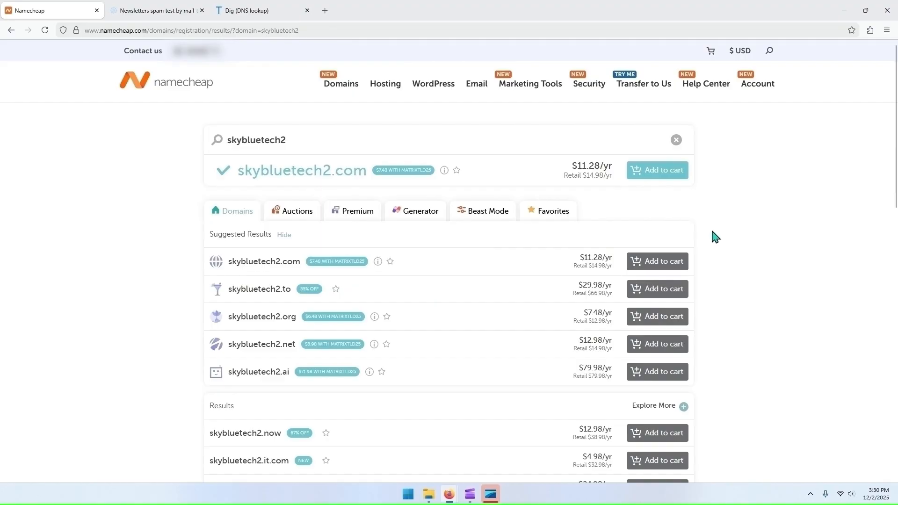
Step: Find skybluetech2.space among the domain results and add it to the cart
scroll(712, 235, down, 2)
scroll(711, 235, down, 6)
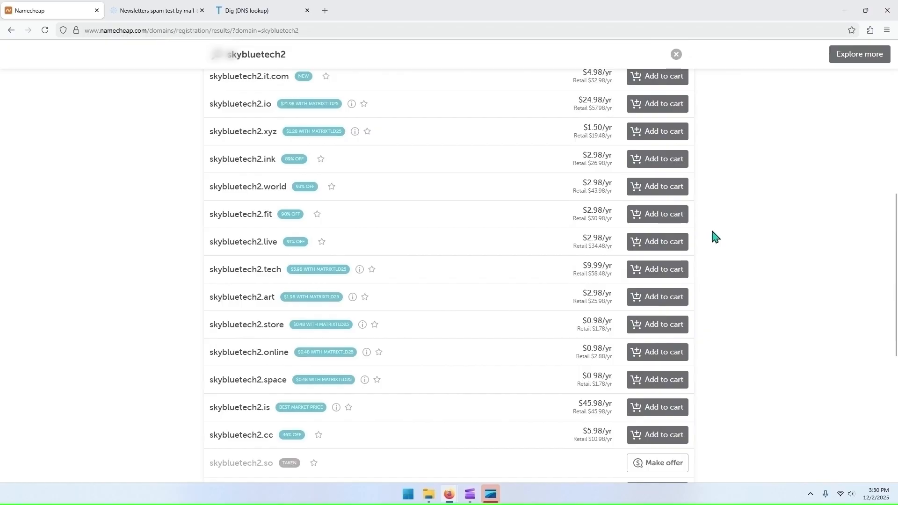
scroll(716, 237, down, 1)
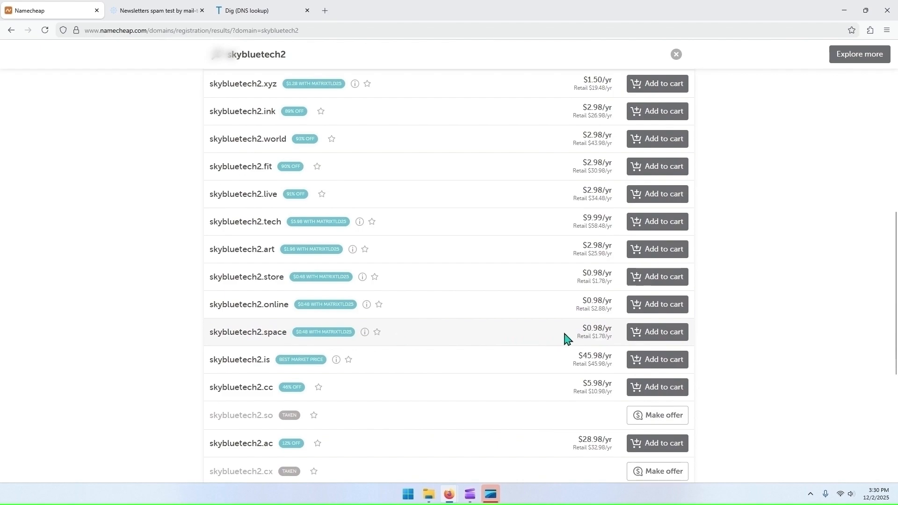
click(652, 335)
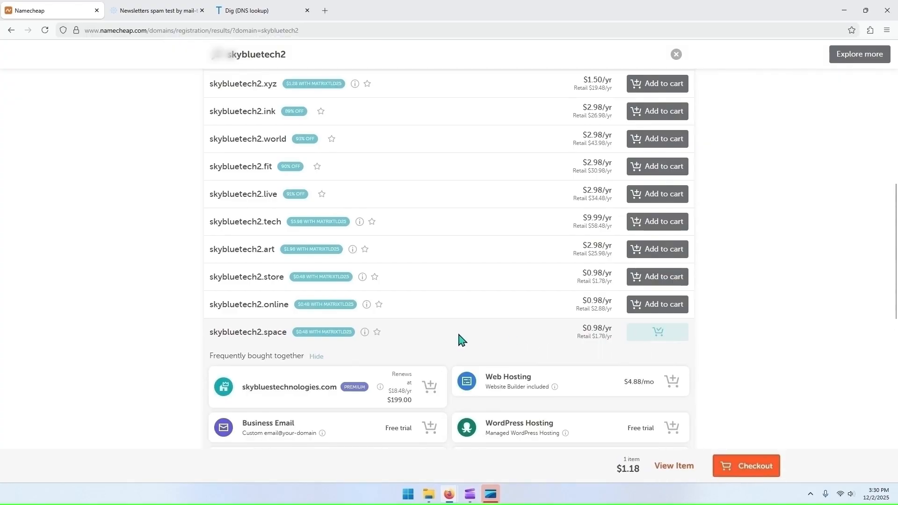
Step: Add the Business Email free trial for skybluetech2.space and proceed to checkout
scroll(456, 330, down, 2)
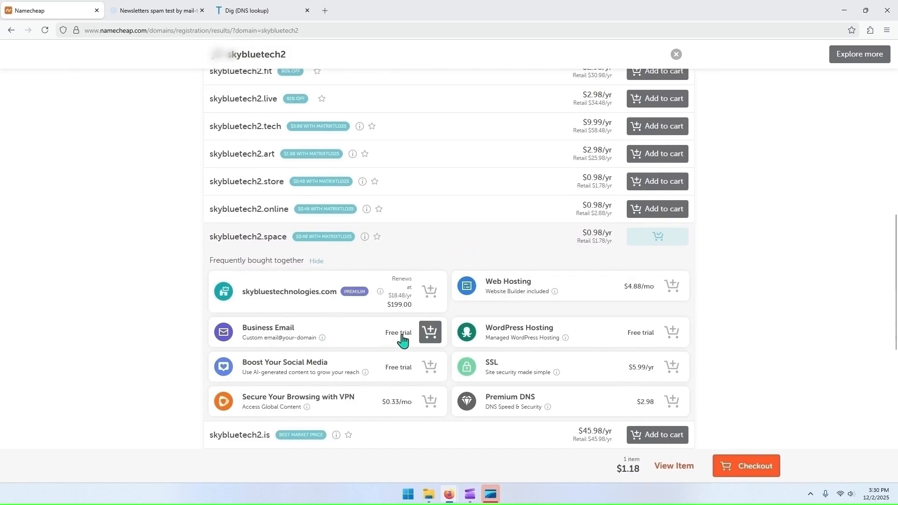
click(431, 334)
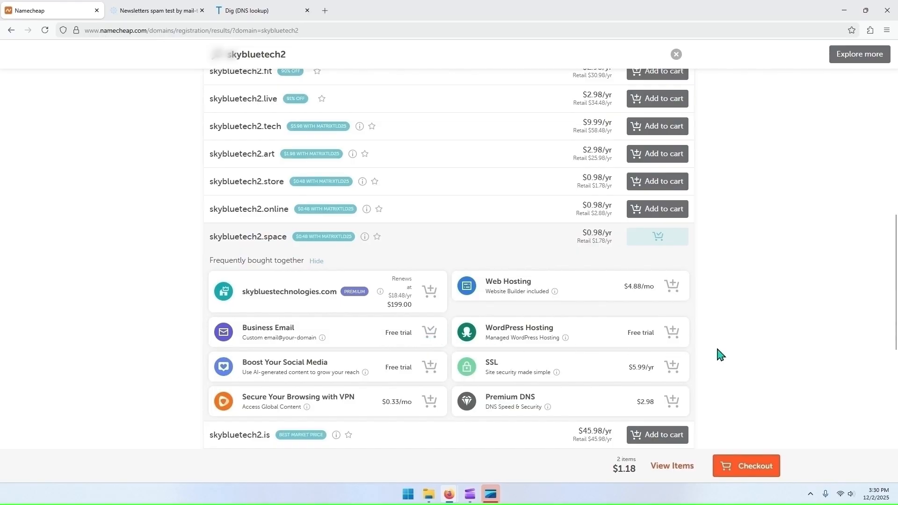
click(736, 464)
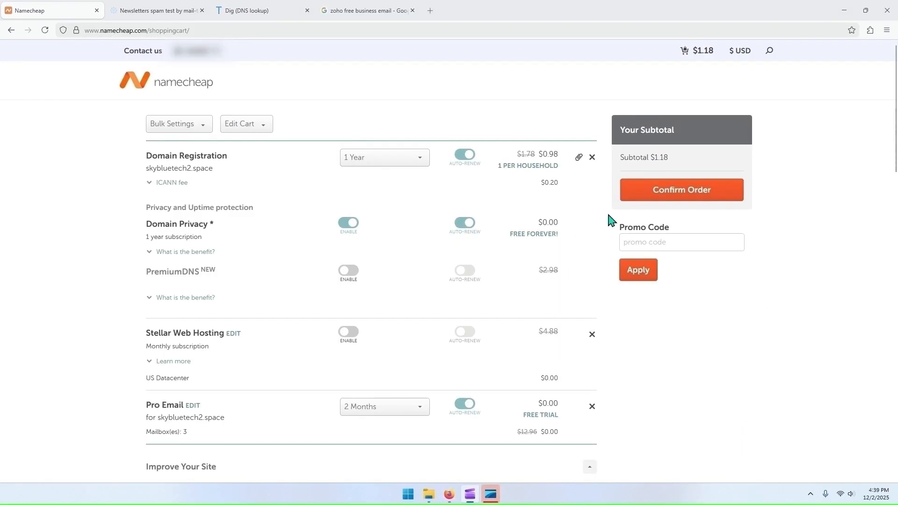
Step: Turn off auto-renewal for the skybluetech2.space registration and expand the benefit explanation for Domain Privacy
click(608, 216)
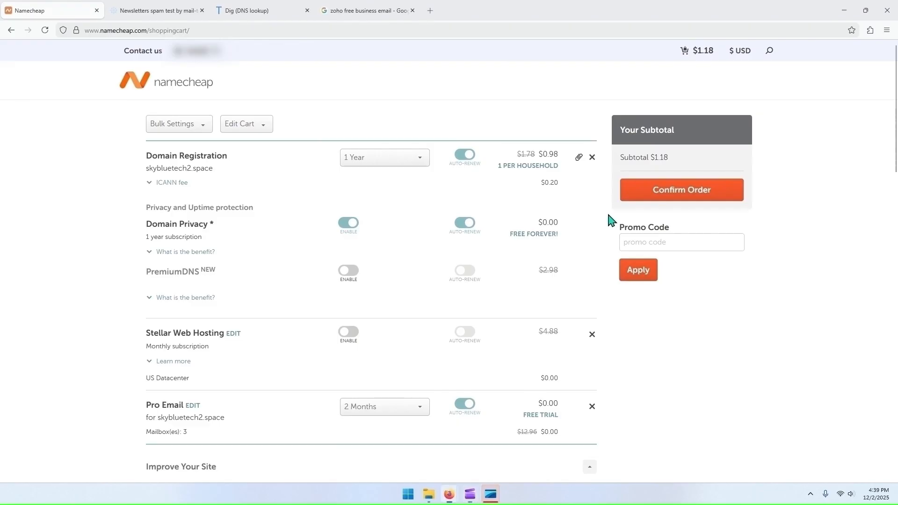
click(469, 161)
click(201, 256)
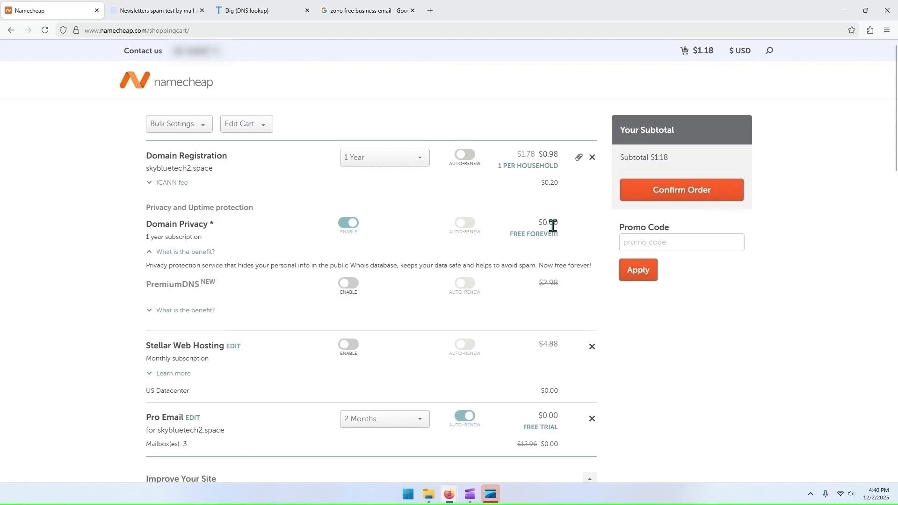
Step: Review the cart items and the Business Email renewal price, and open the Business Email details page
scroll(528, 262, down, 1)
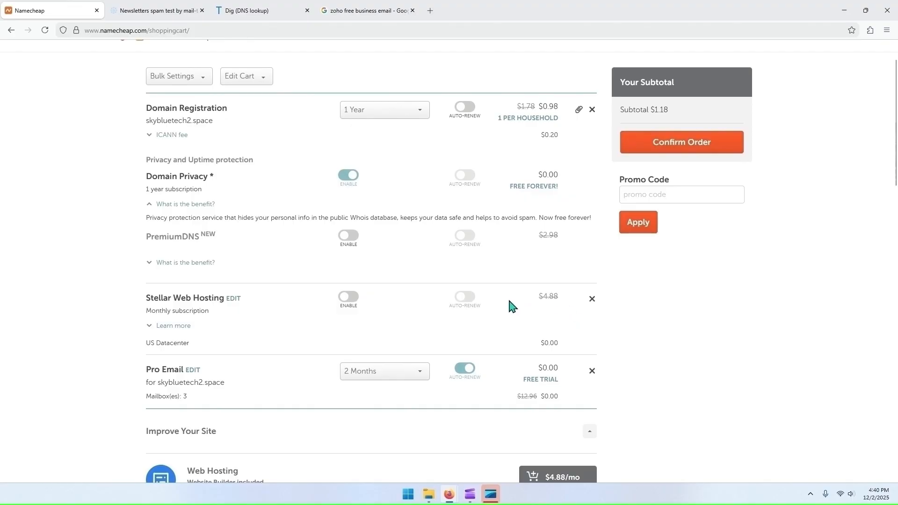
scroll(323, 313, down, 2)
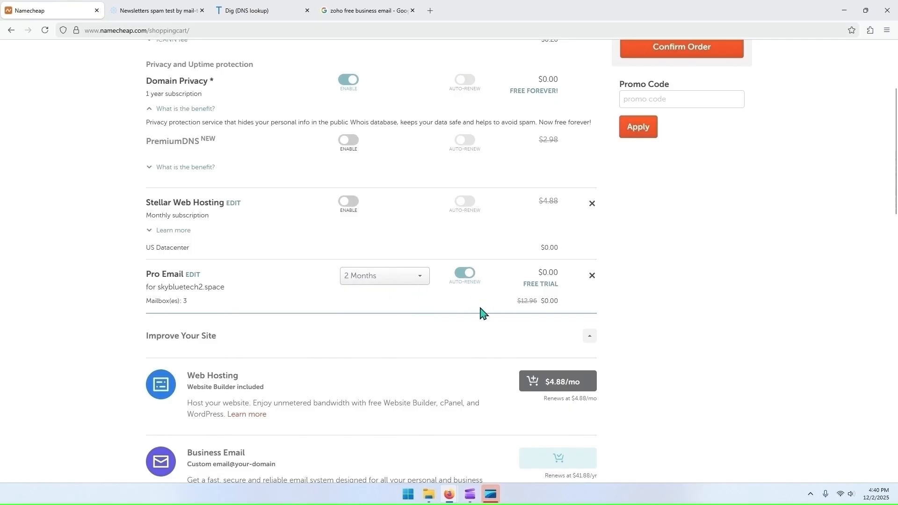
scroll(408, 321, down, 1)
scroll(406, 320, down, 1)
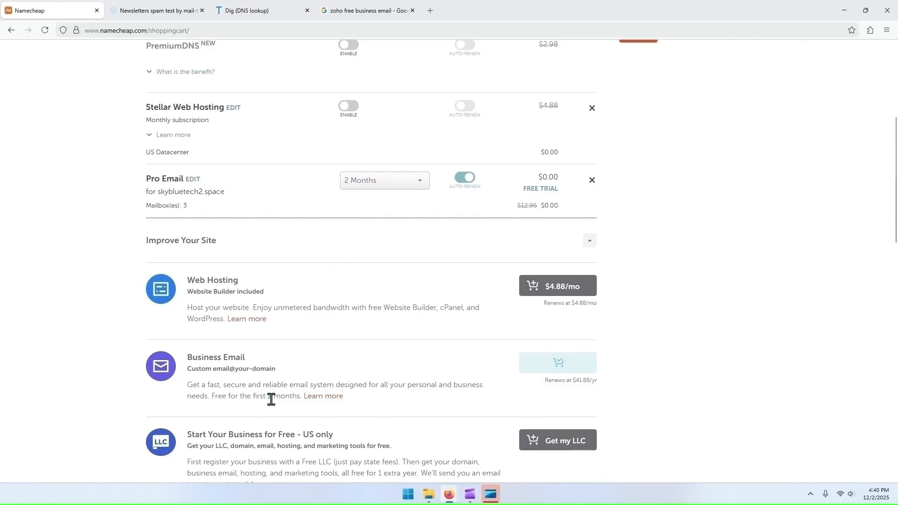
drag(548, 380, 593, 377)
click(512, 392)
click(323, 396)
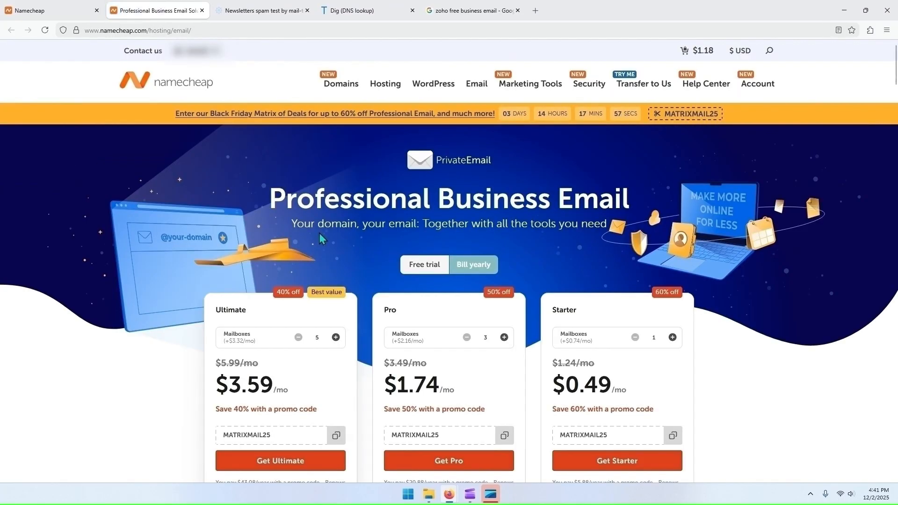
Step: Examine the monthly and yearly renewal prices of the Pro and Starter email plans, and close the details page
scroll(330, 233, down, 2)
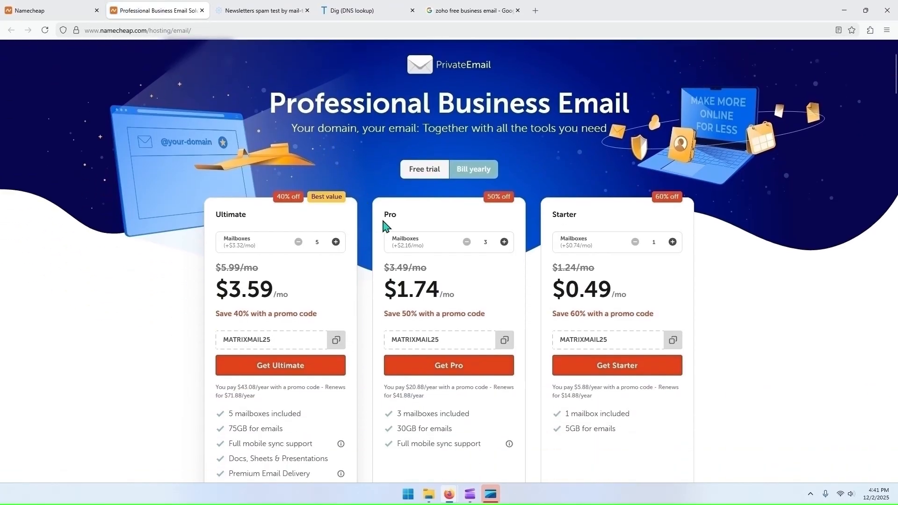
drag(383, 213, 397, 216)
drag(384, 268, 427, 269)
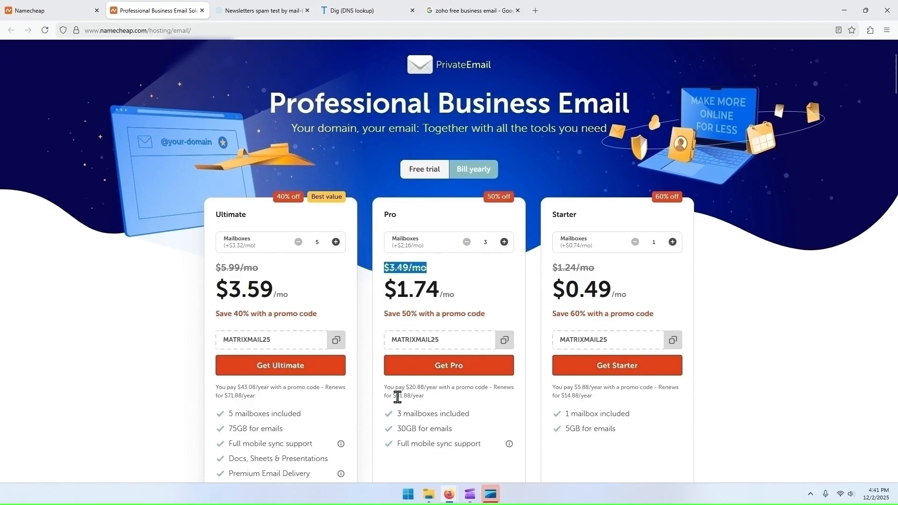
drag(395, 396, 424, 397)
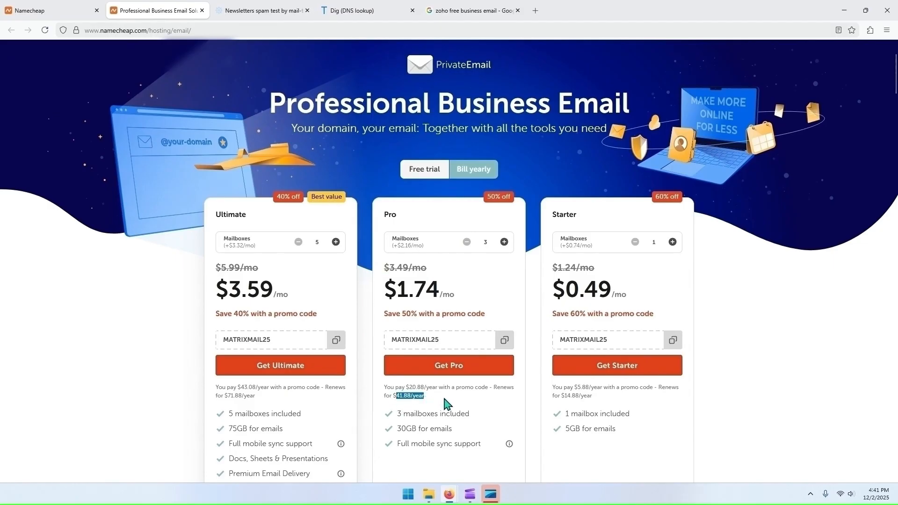
click(447, 402)
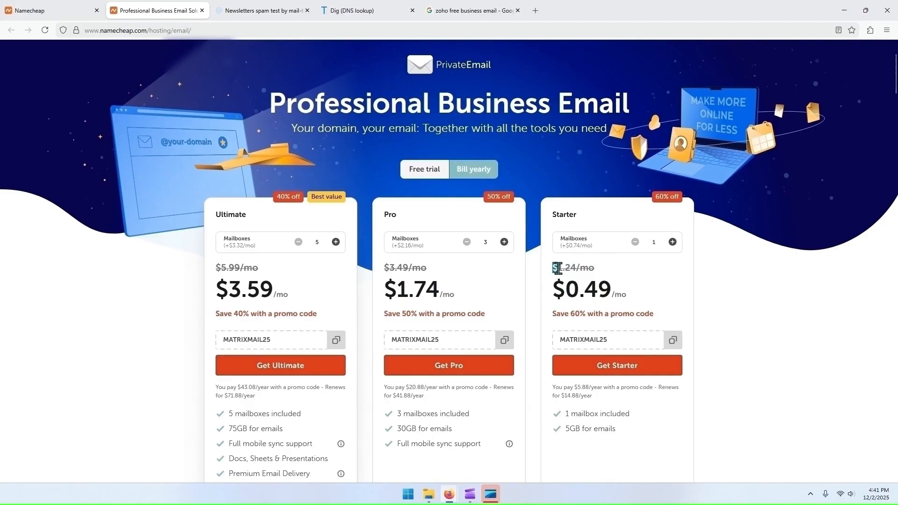
drag(558, 268, 593, 268)
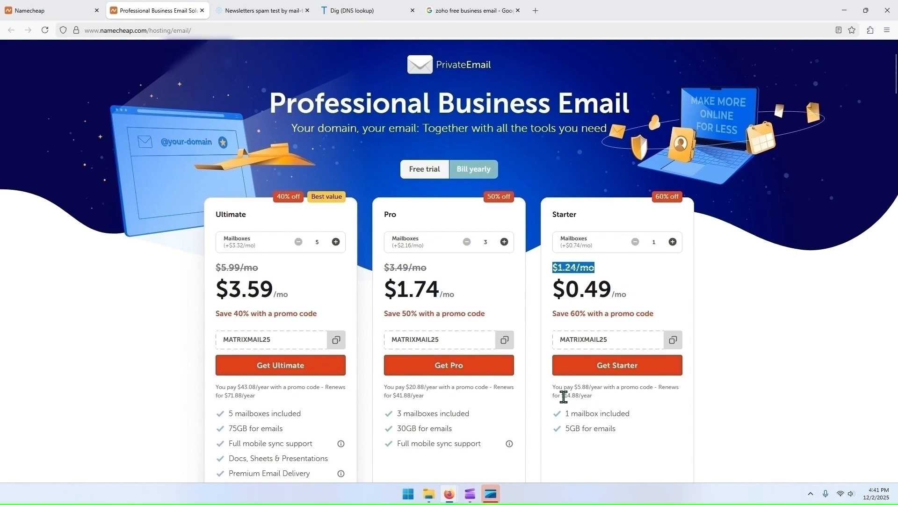
drag(561, 395, 588, 396)
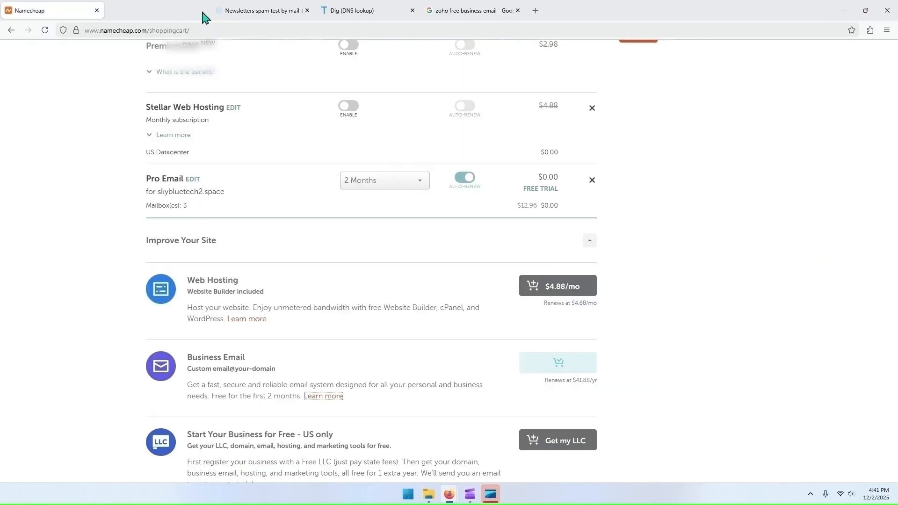
click(202, 10)
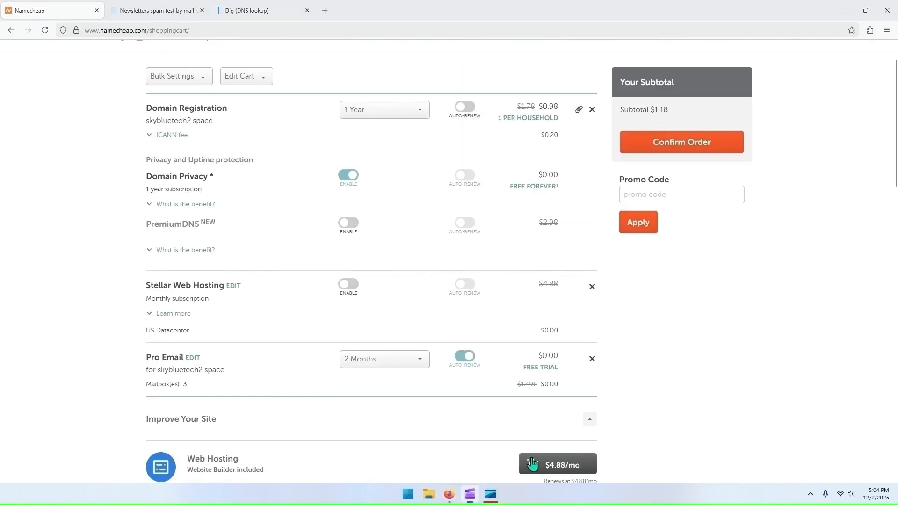
Step: Turn off auto-renewal for the Pro Email trial and confirm the order without extra add-ons
click(465, 359)
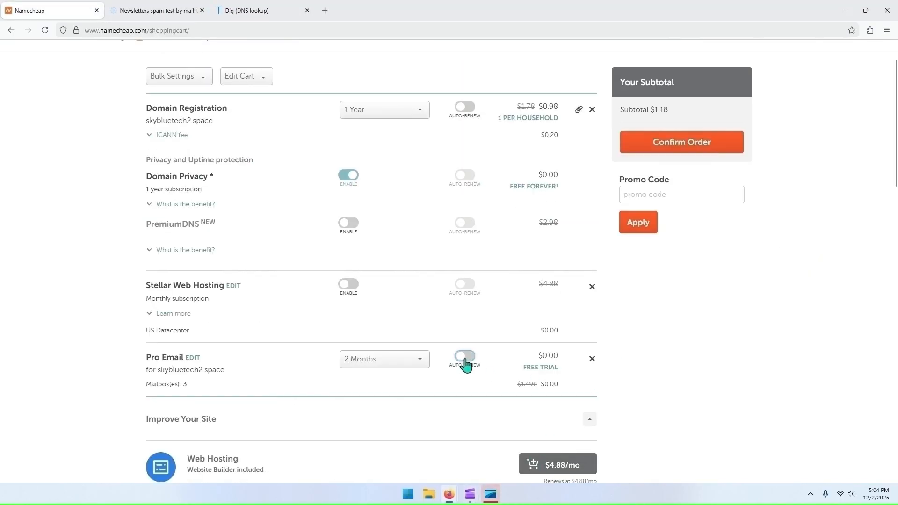
scroll(641, 360, down, 8)
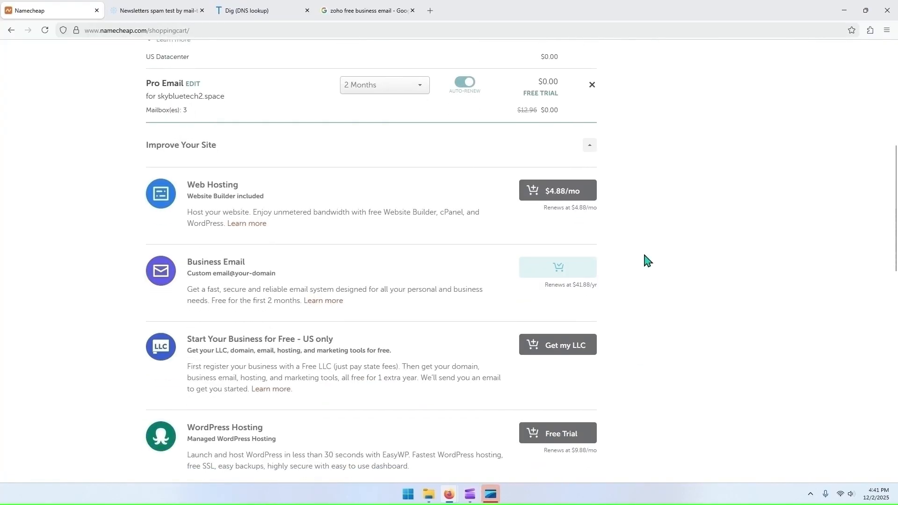
scroll(646, 261, down, 9)
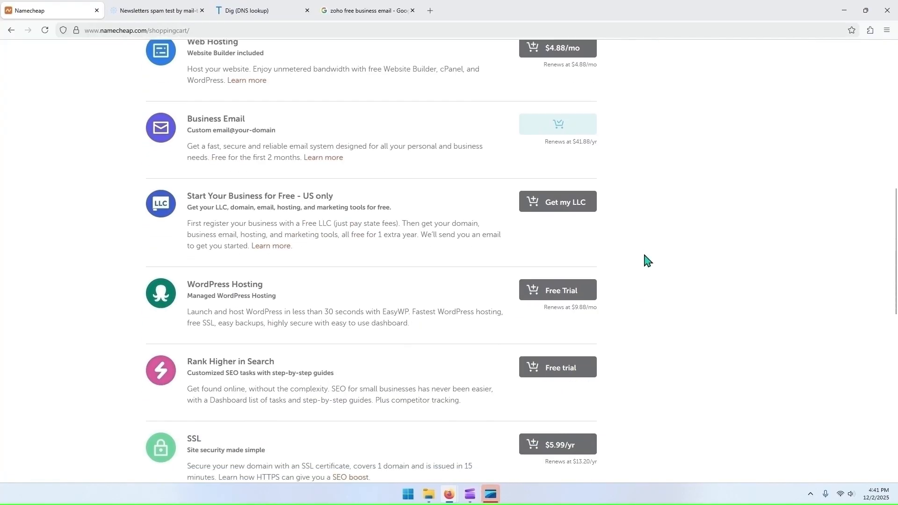
scroll(644, 259, down, 5)
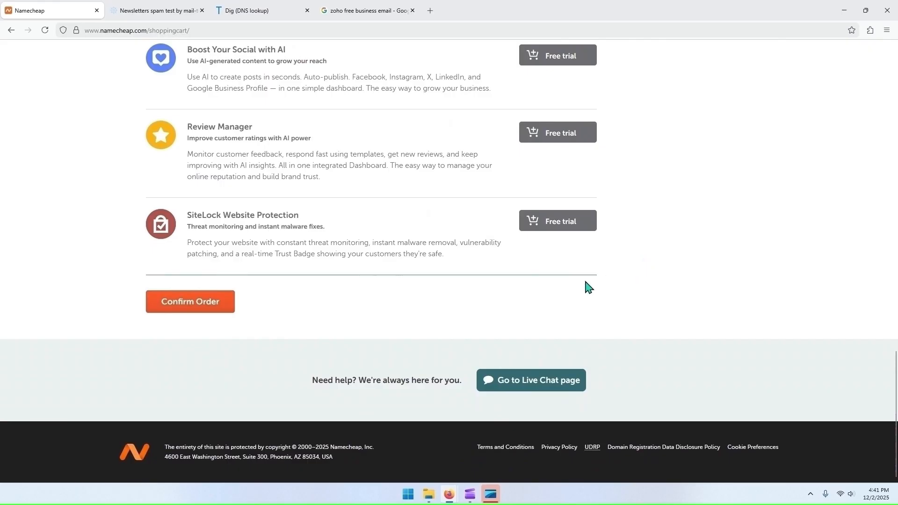
click(202, 313)
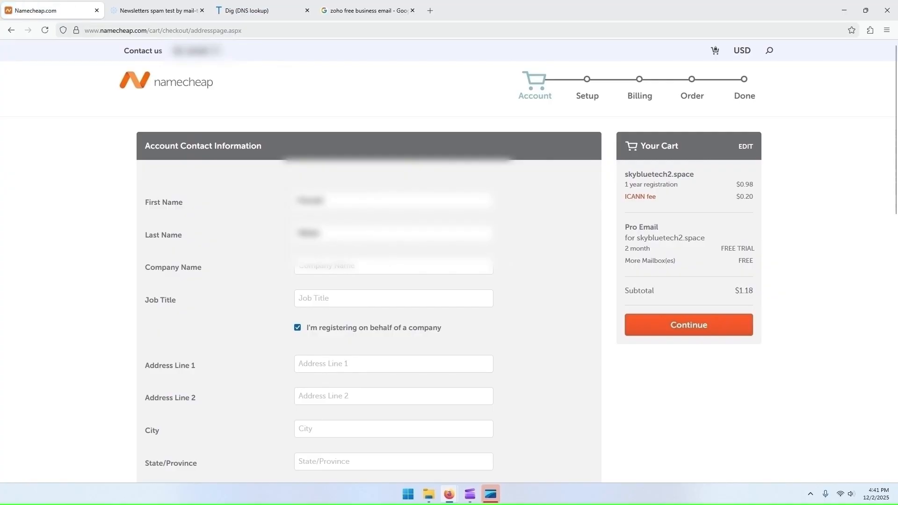
Step: Clear the company registration option, complete the account contact information and continue to the Setup stage
scroll(532, 252, down, 2)
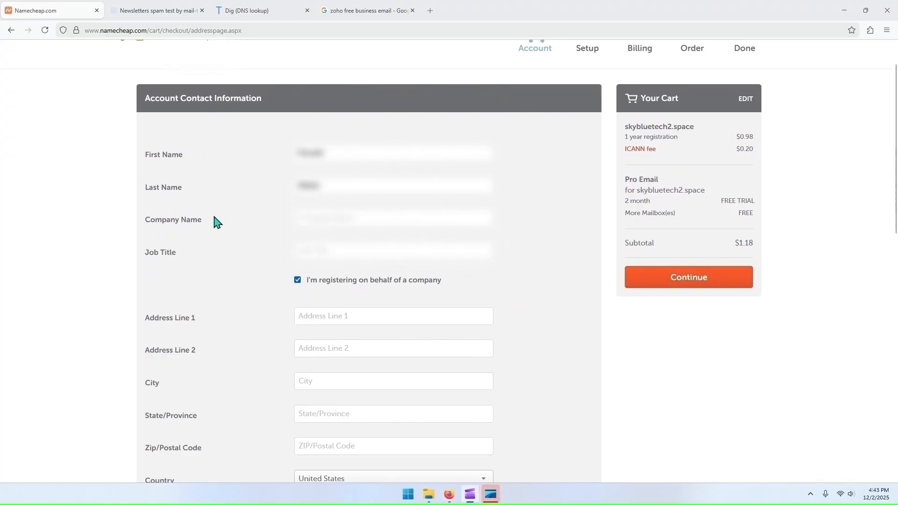
click(298, 280)
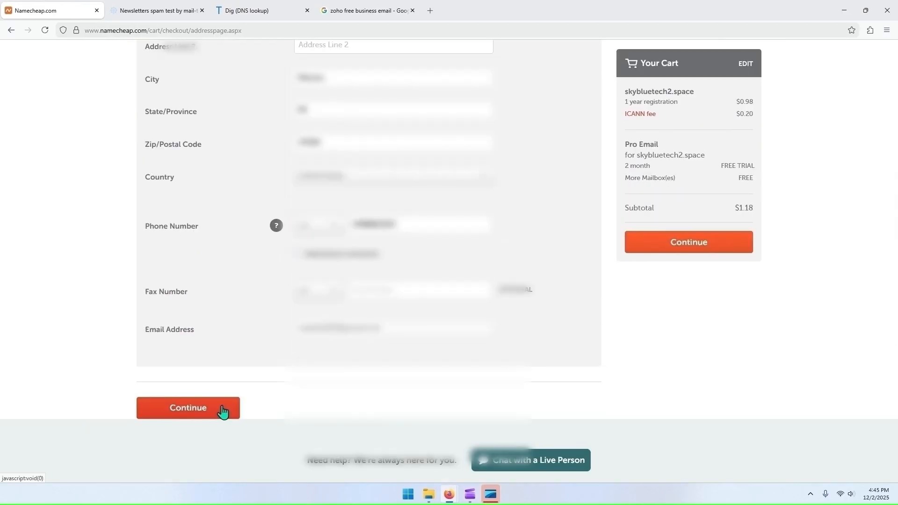
click(223, 410)
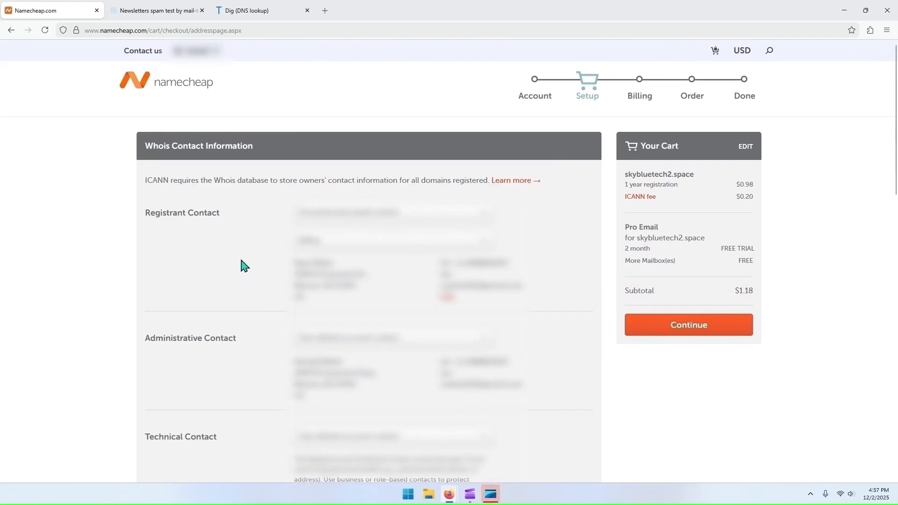
Step: Review the registrant, administrative, technical and billing contacts in the Whois contact information
double_click(150, 180)
click(219, 232)
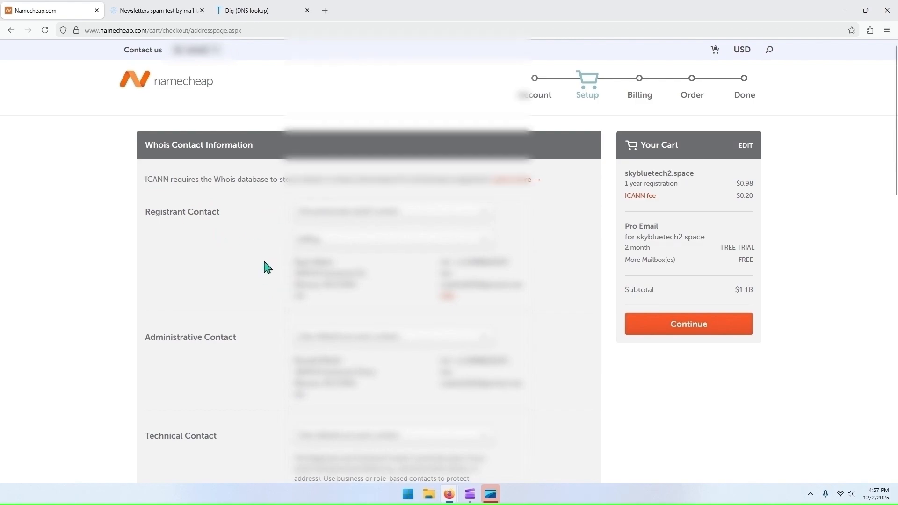
scroll(262, 266, down, 1)
scroll(293, 257, down, 2)
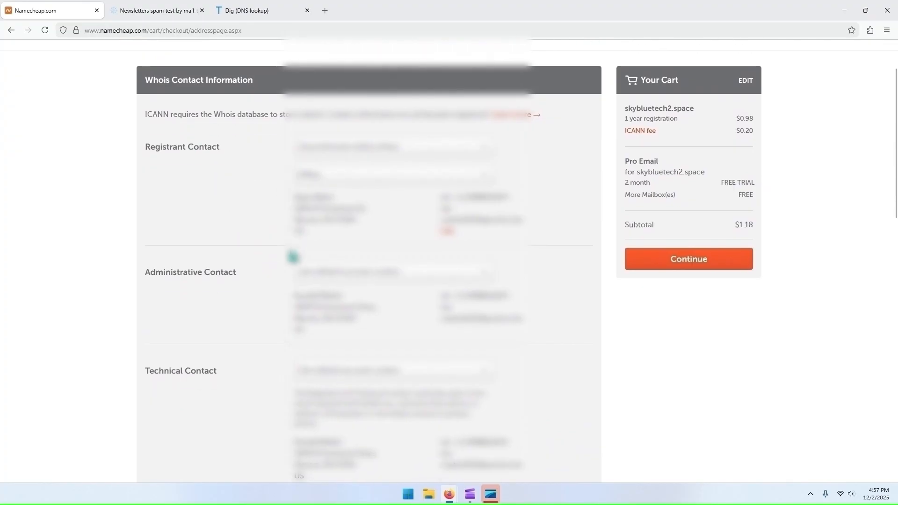
scroll(255, 262, down, 2)
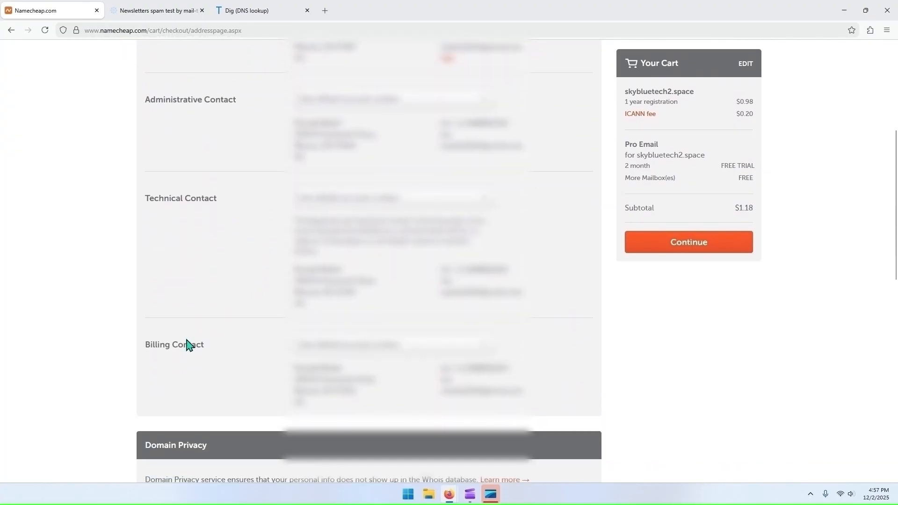
scroll(193, 143, up, 2)
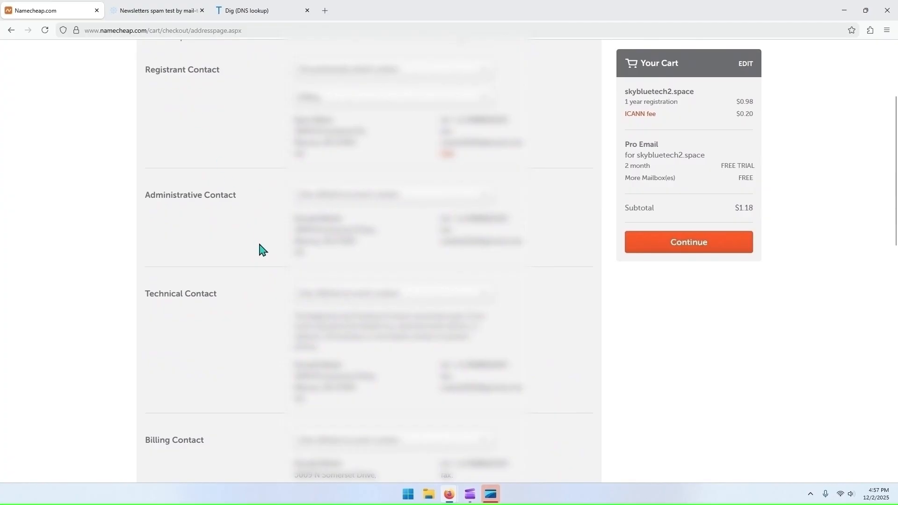
scroll(274, 216, down, 2)
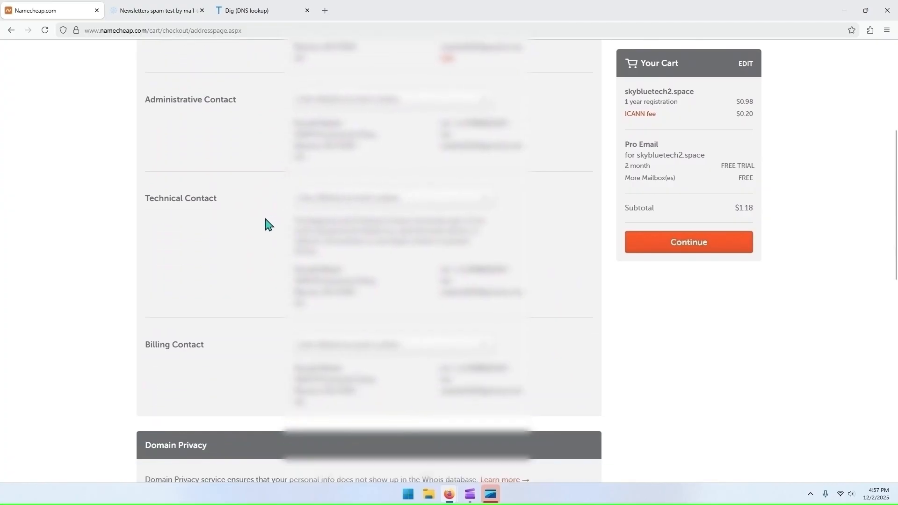
Step: Keep domain privacy enabled, save the configuration to the default checkout settings and continue to the Billing stage
scroll(267, 225, down, 3)
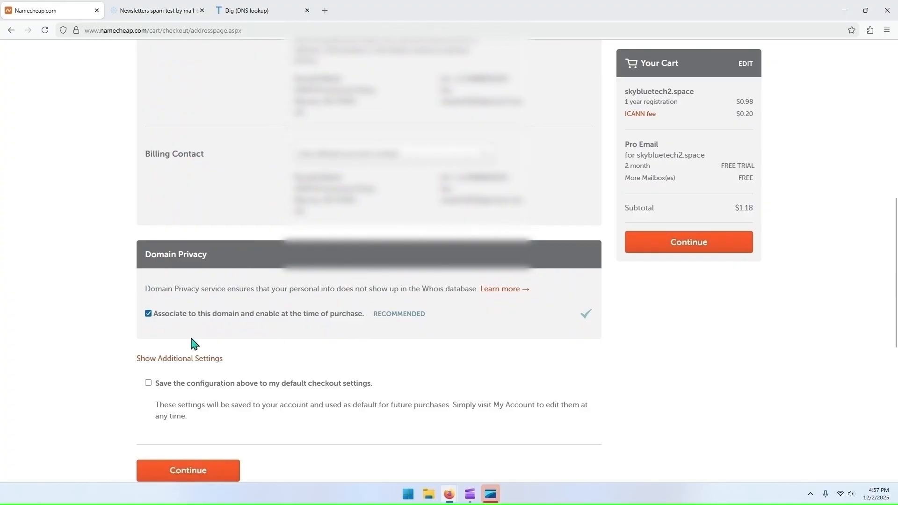
scroll(117, 337, down, 1)
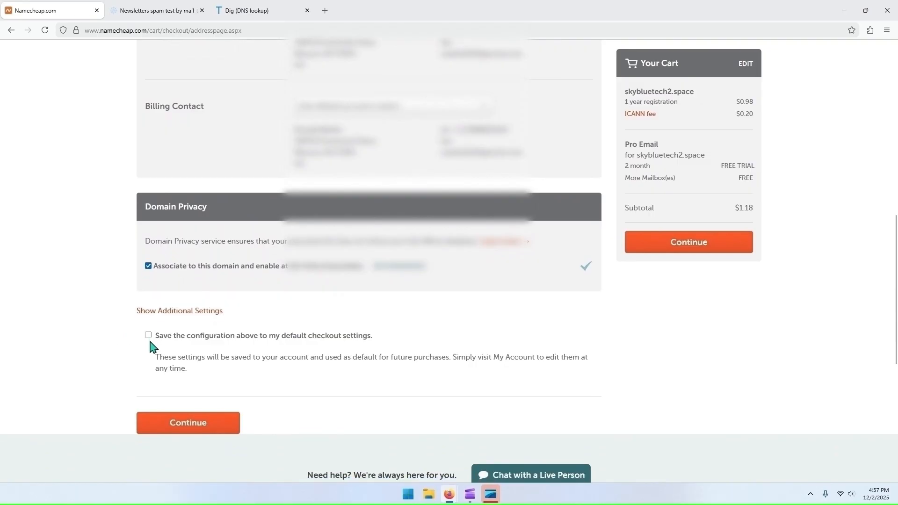
scroll(150, 340, down, 1)
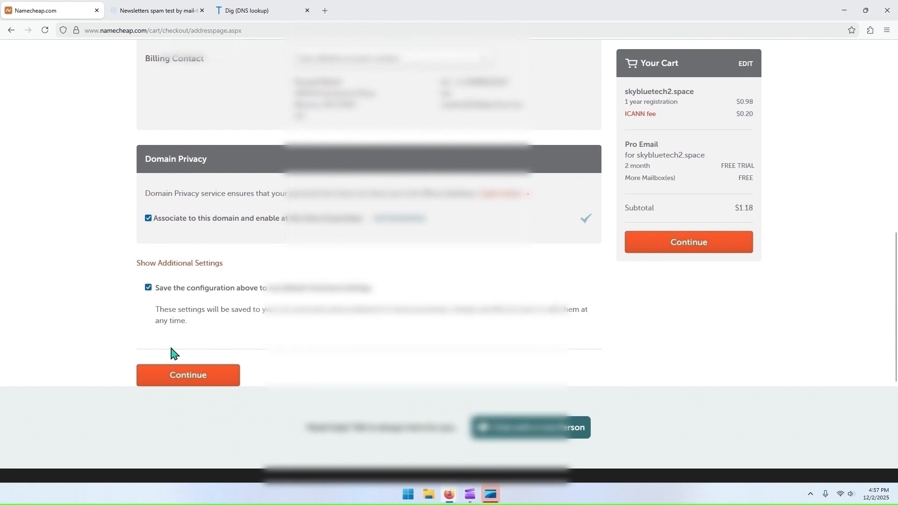
click(180, 381)
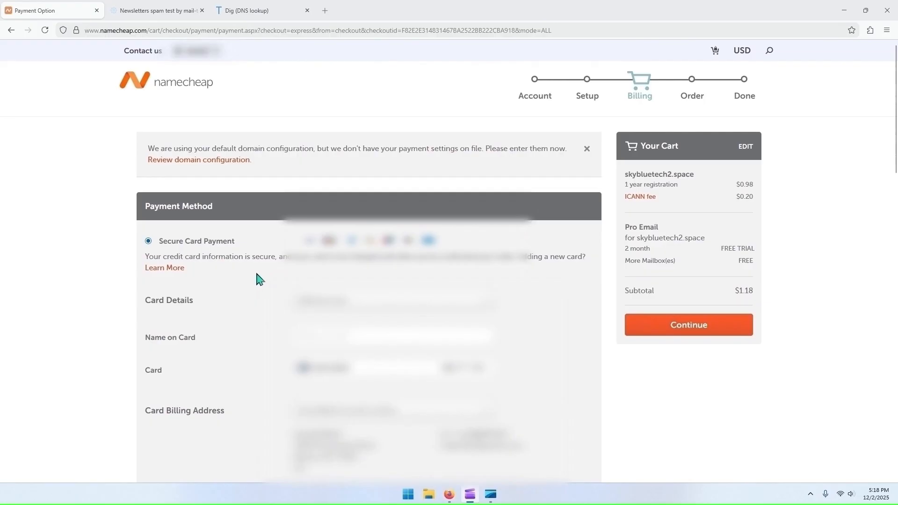
Step: Continue to the order review with Secure Card Payment, leaving automatic renewal off for the domain and Pro Email
scroll(258, 279, down, 6)
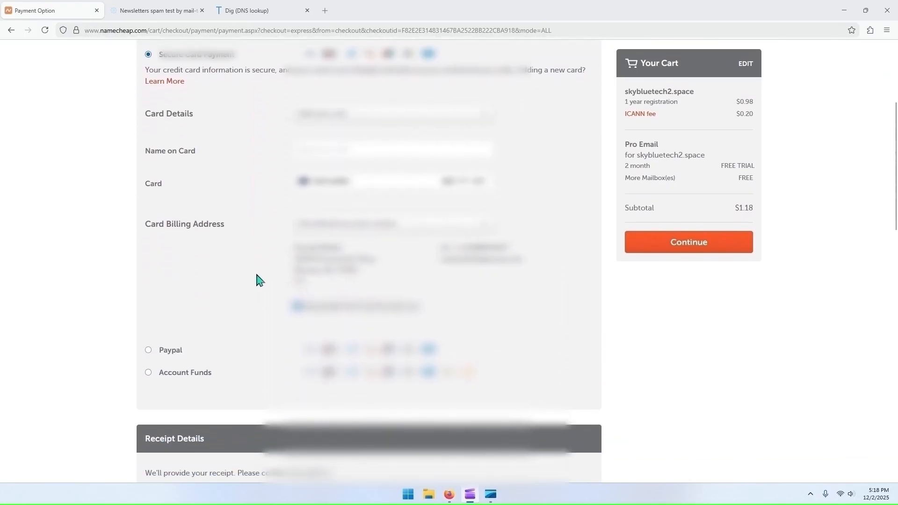
scroll(258, 280, down, 3)
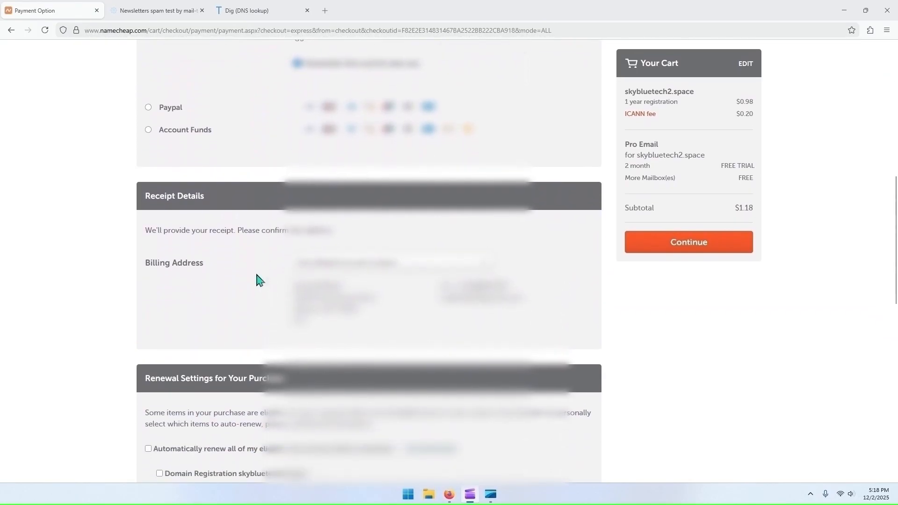
scroll(134, 313, down, 4)
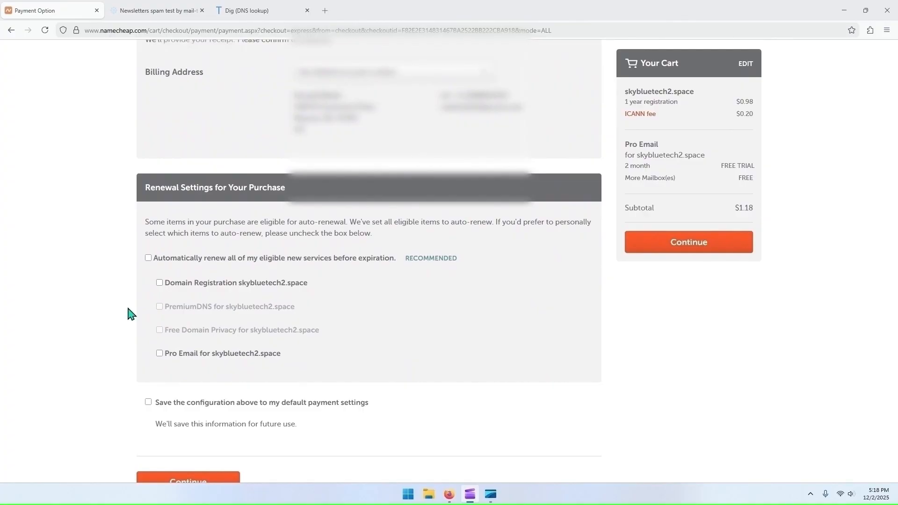
scroll(131, 316, down, 2)
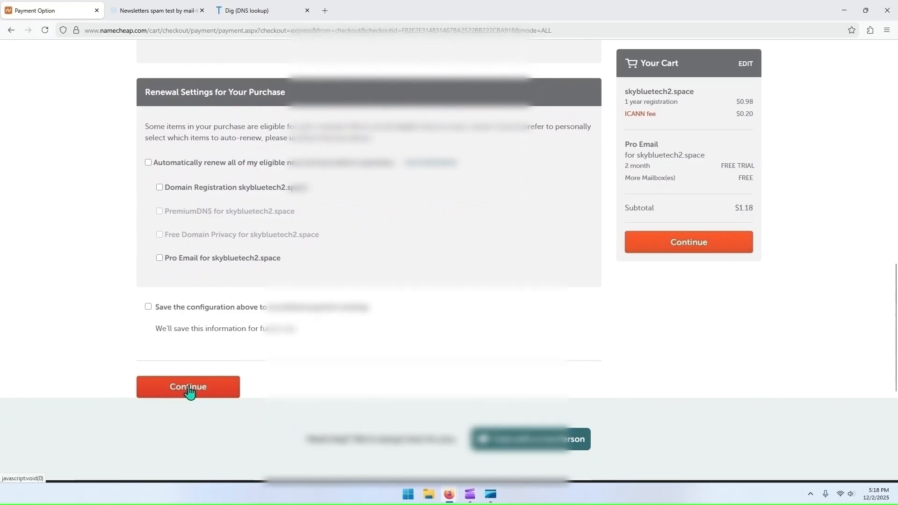
click(189, 388)
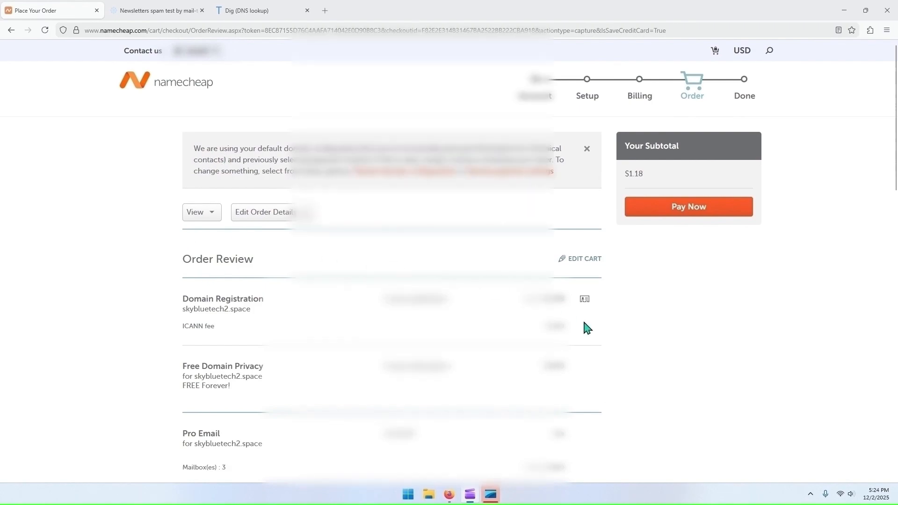
Step: Agree to Namecheap's terms of service, pay for the order and dismiss the shopping experience survey
scroll(602, 327, down, 10)
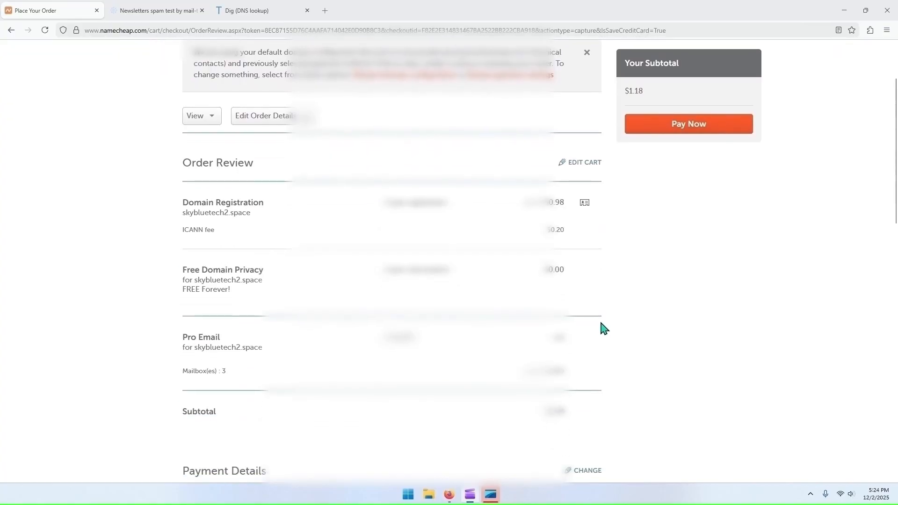
scroll(603, 326, down, 4)
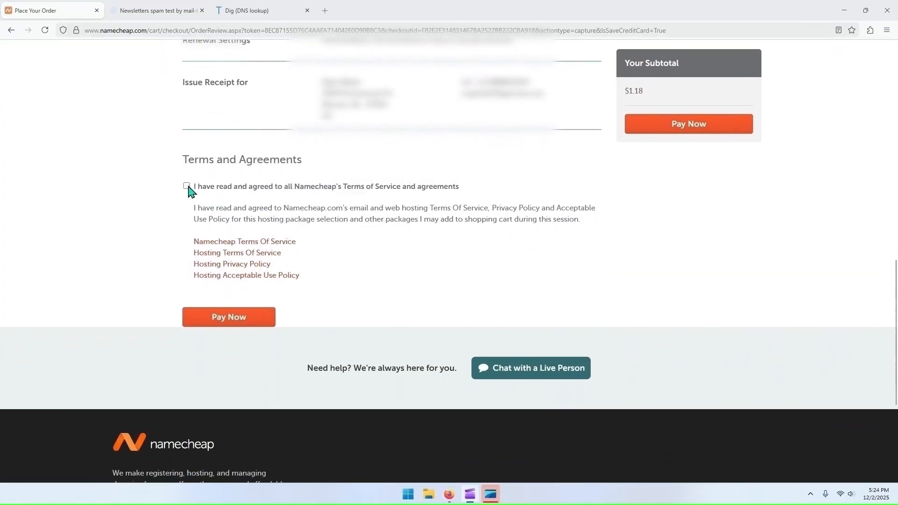
click(187, 187)
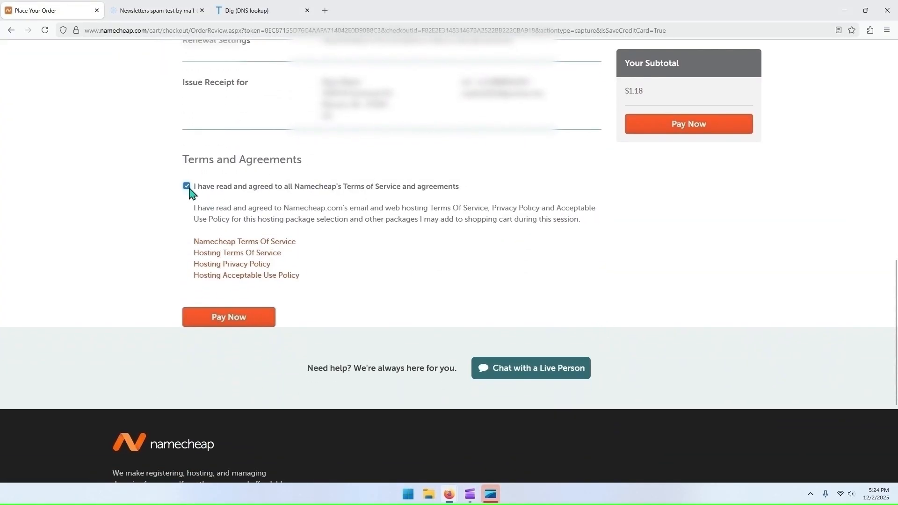
click(224, 321)
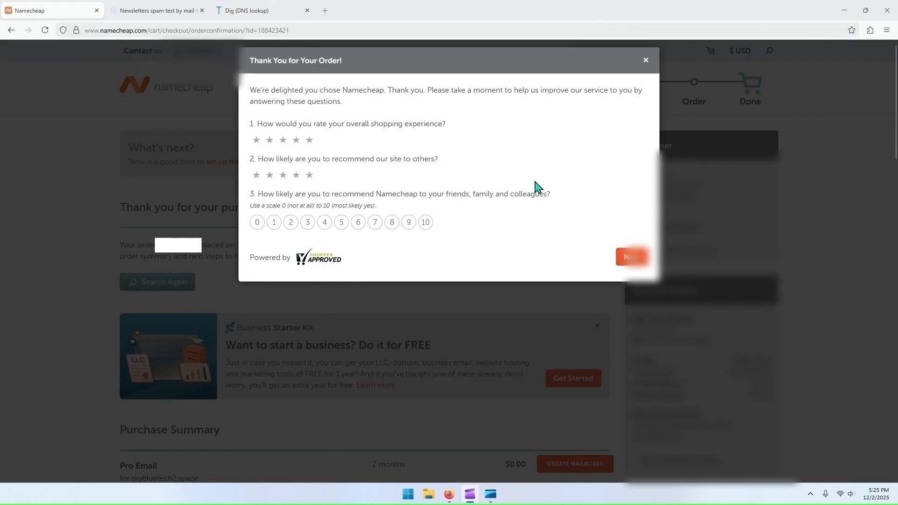
click(646, 62)
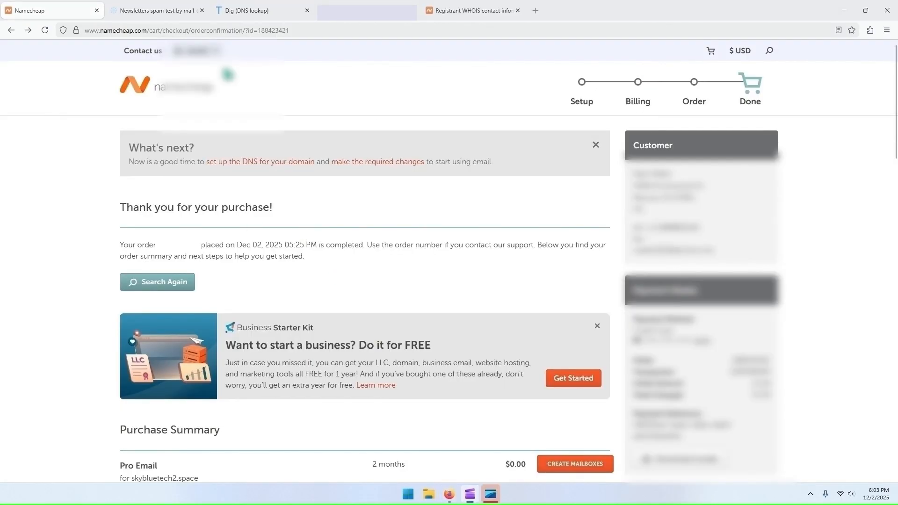
Step: Open the account dashboard and check the recently active products for skybluetech2.space
mouse_move(196, 60)
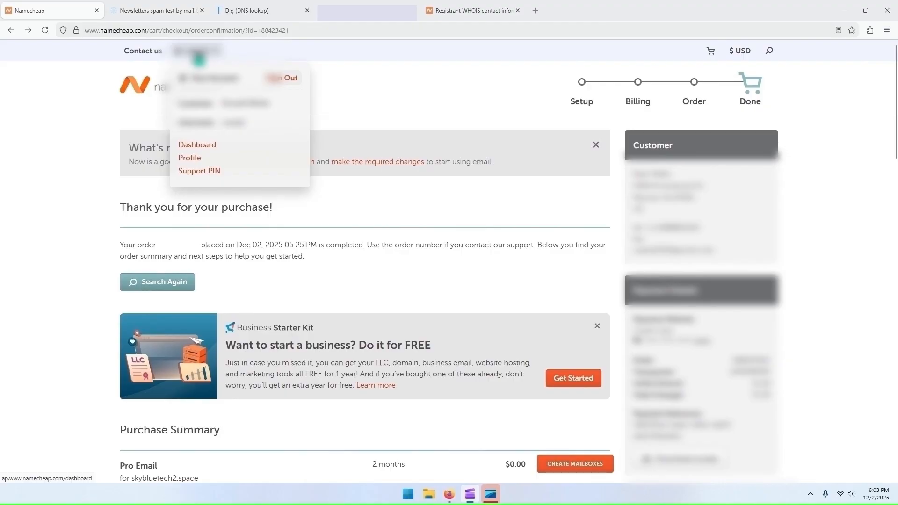
click(200, 146)
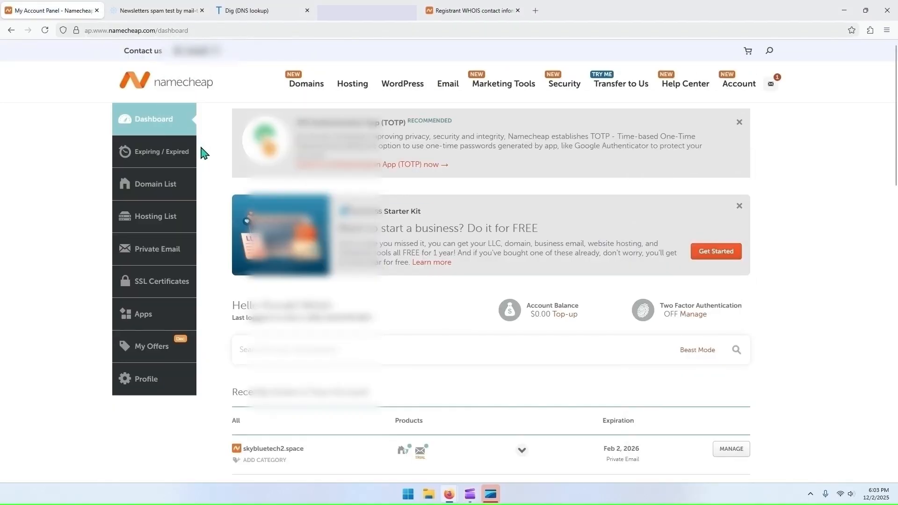
scroll(212, 178, down, 3)
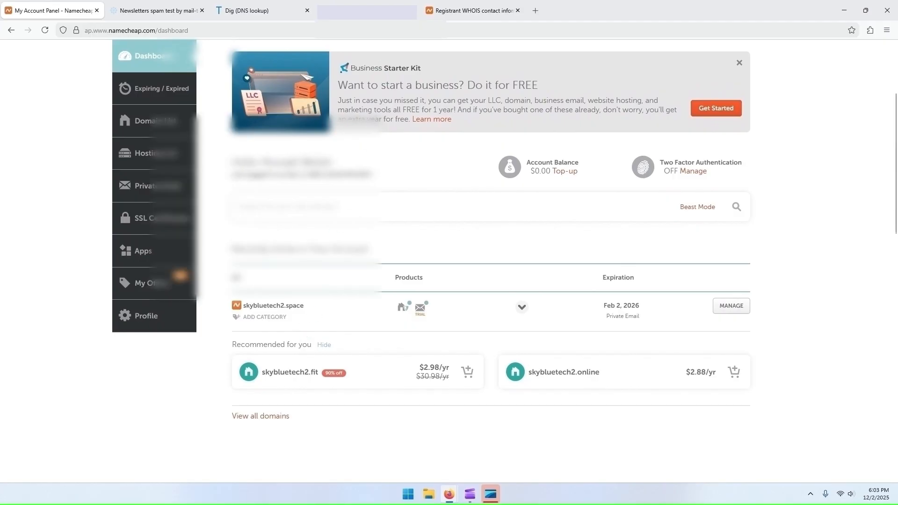
Step: Open Namecheap's contact verification message in the Proton Mail inbox and view the registrant WHOIS verification page
click(368, 12)
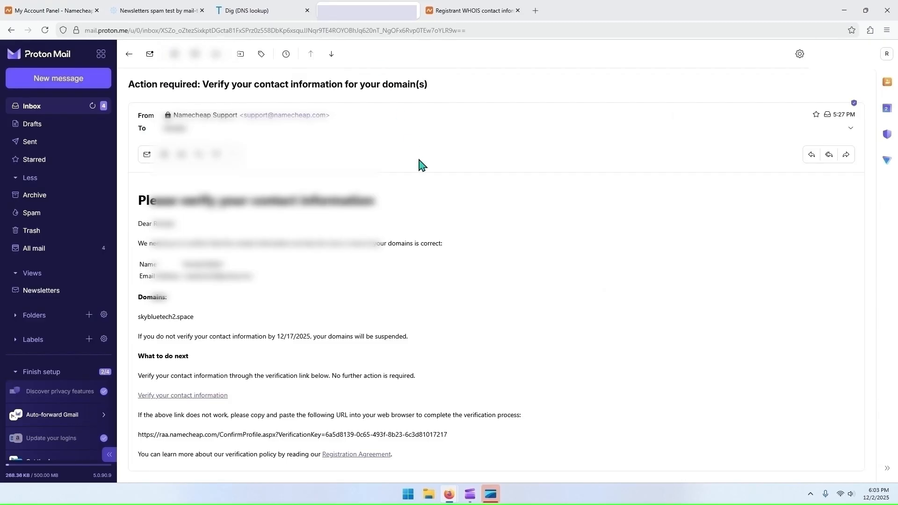
click(79, 111)
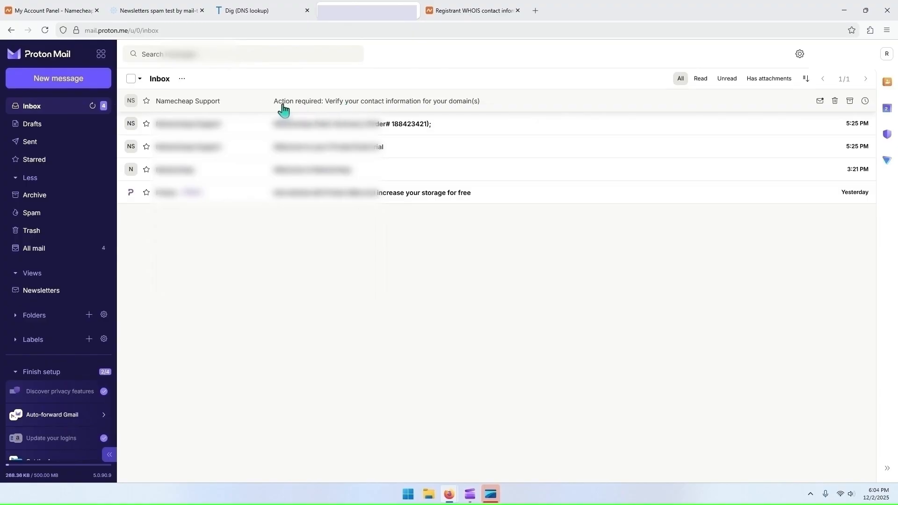
click(402, 109)
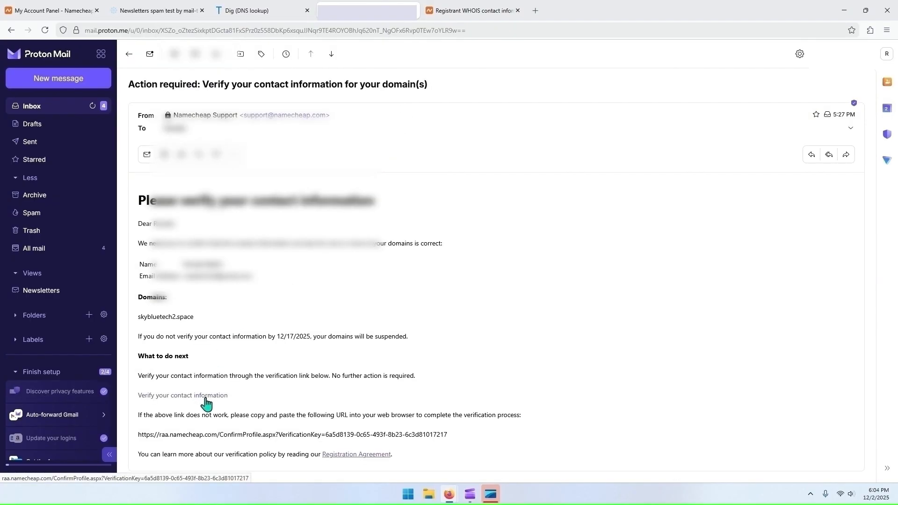
click(462, 15)
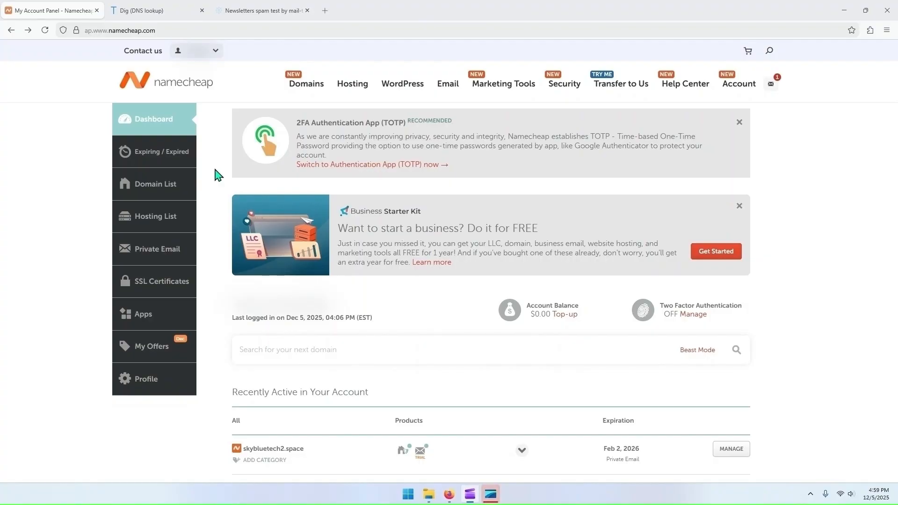
Step: Open the details of skybluetech2.space from the domain list and go to its Private Email mailbox management
click(161, 187)
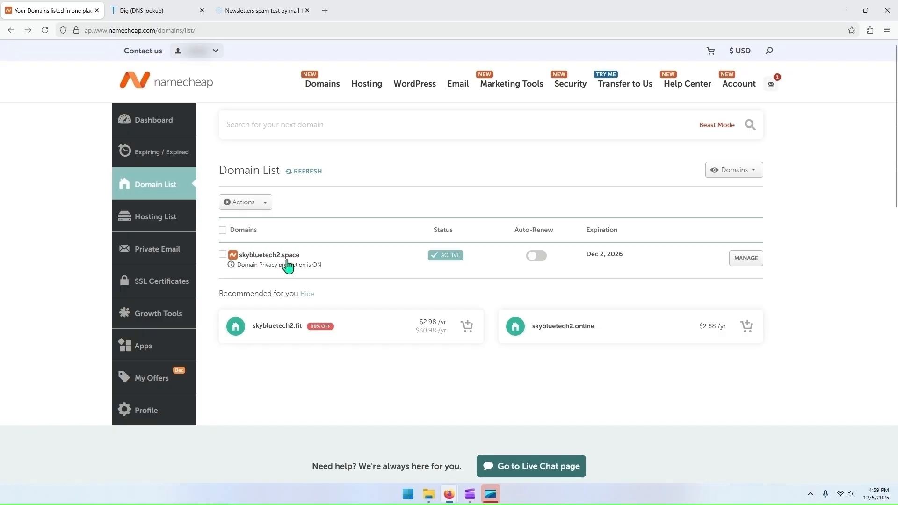
click(747, 260)
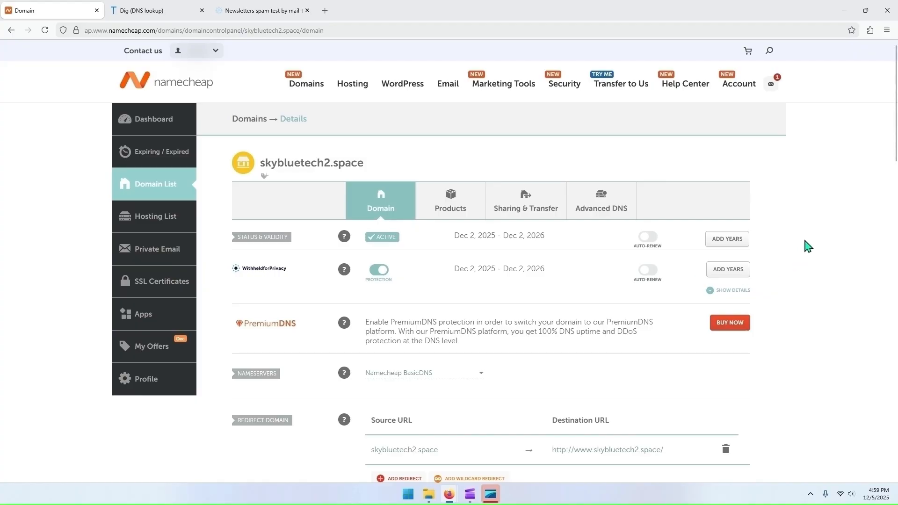
scroll(809, 246, down, 3)
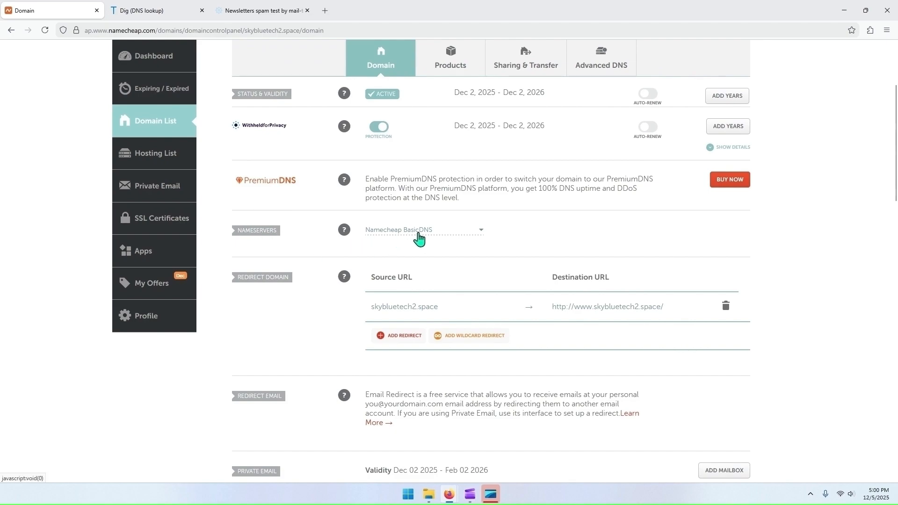
scroll(705, 273, down, 1)
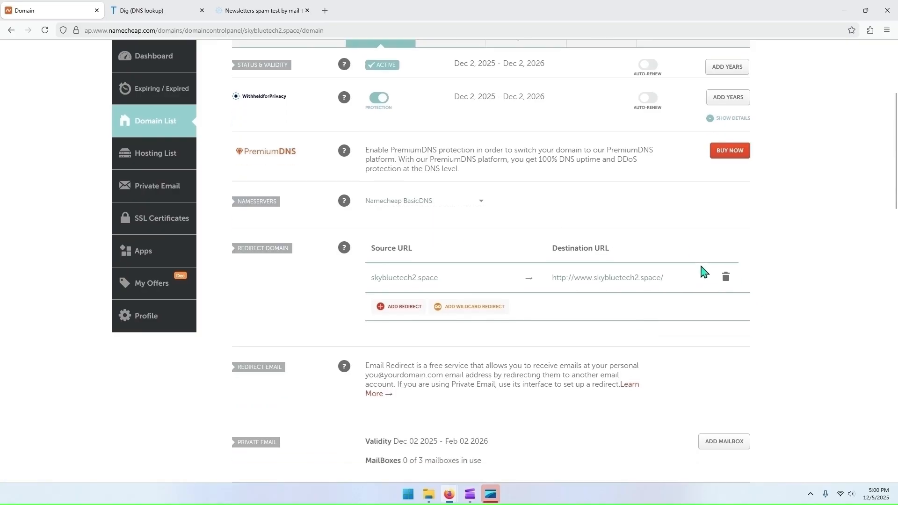
scroll(702, 273, down, 5)
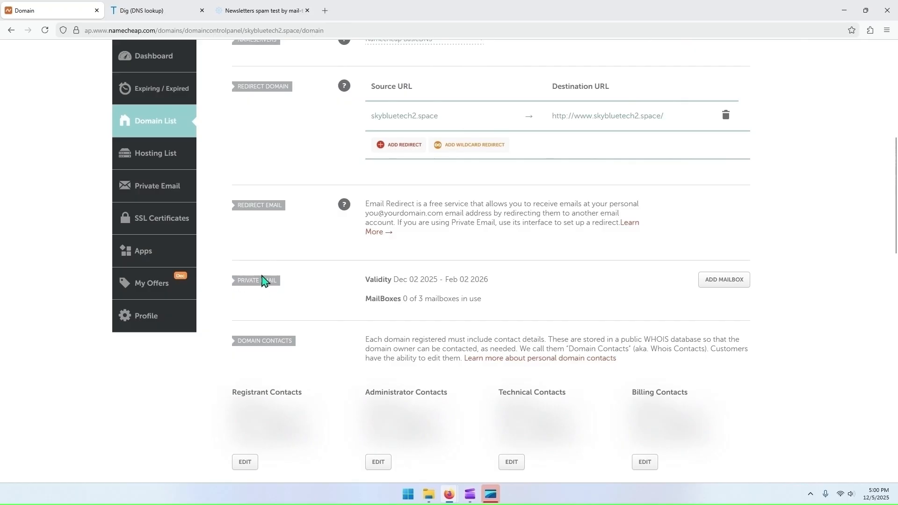
click(710, 283)
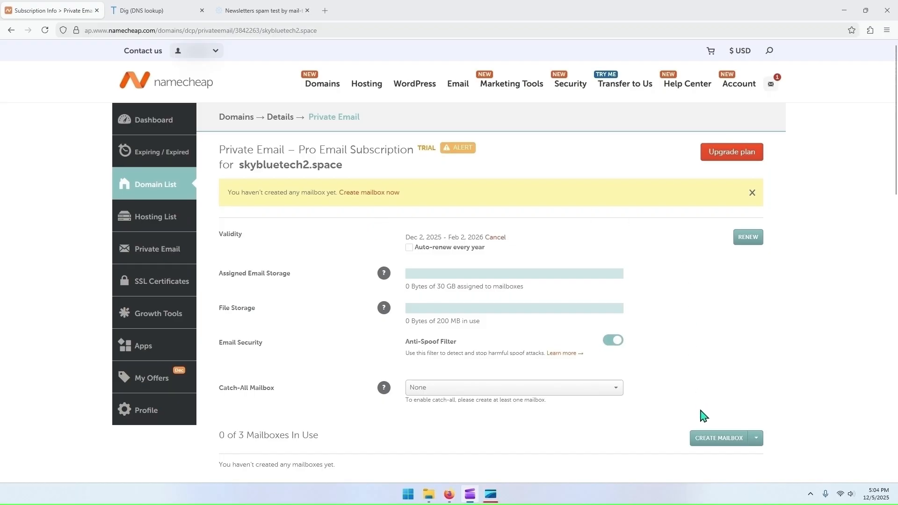
click(719, 440)
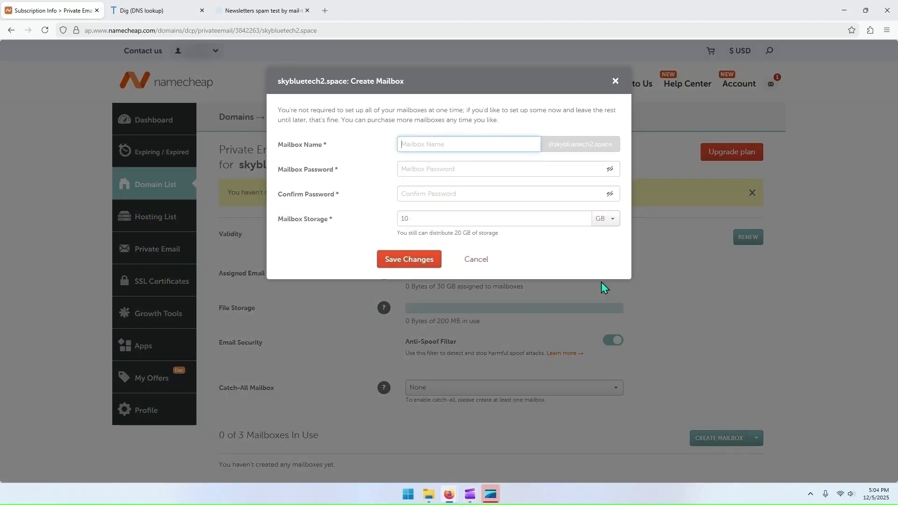
click(472, 143)
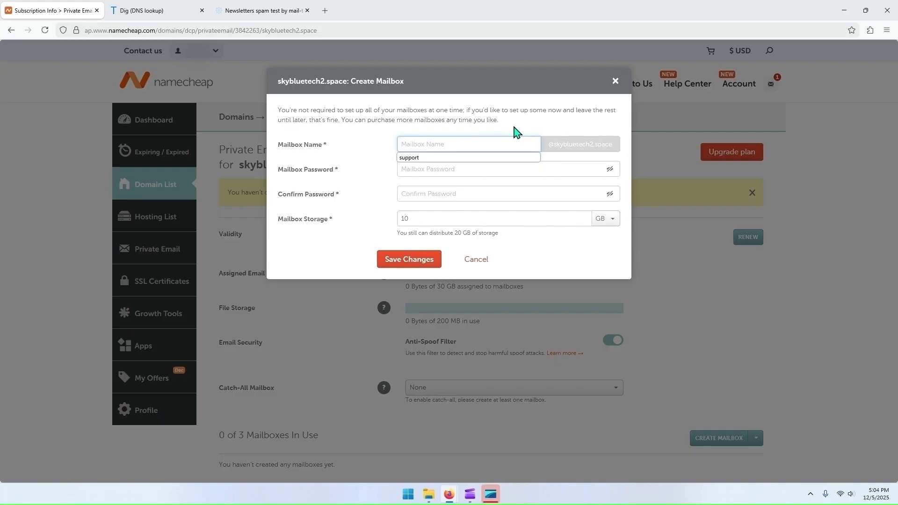
drag(548, 144, 615, 150)
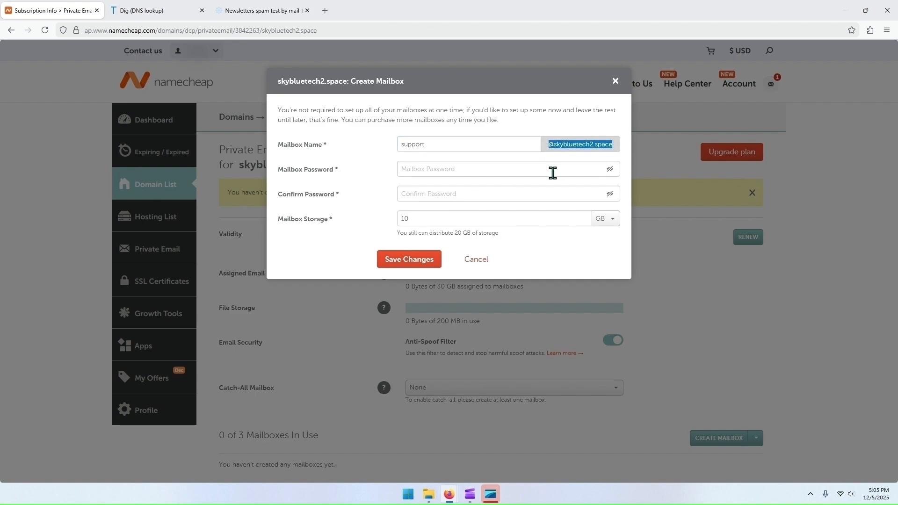
Step: Enter and confirm the mailbox password, keep the storage at 10 GB and save the new support mailbox
click(510, 170)
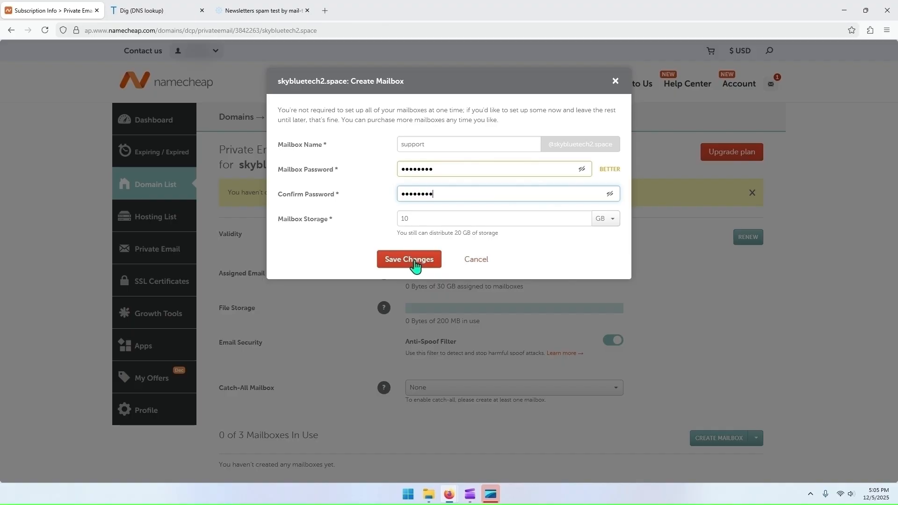
click(415, 265)
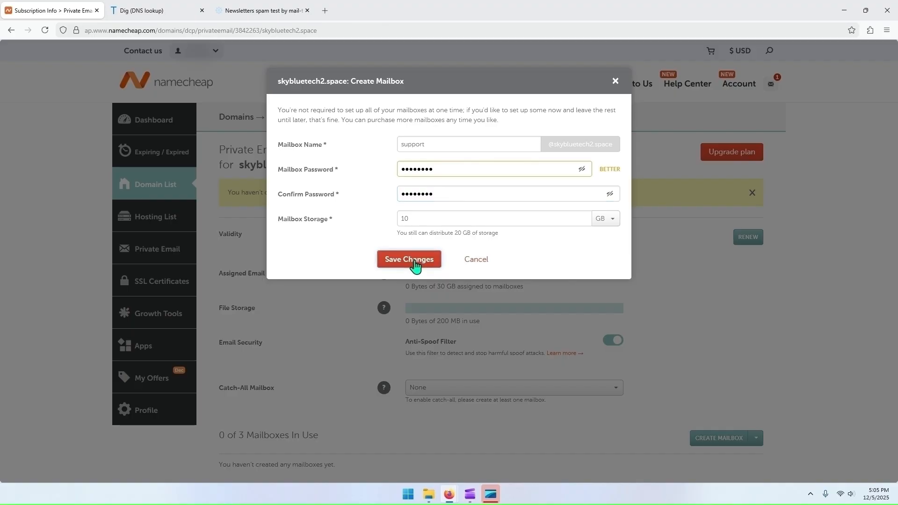
click(415, 265)
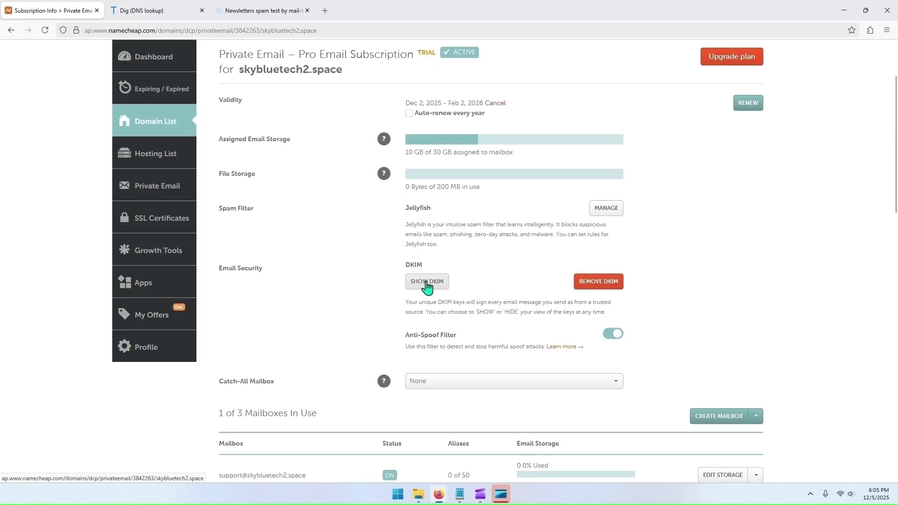
Step: Show the DKIM keys of the skybluetech2.space email subscription and copy the DNS record into an empty Notepad document
click(427, 281)
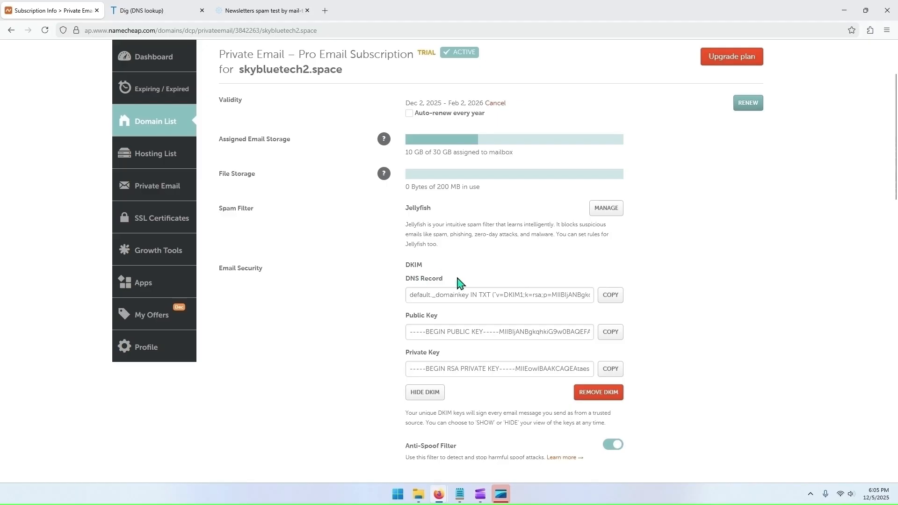
click(610, 296)
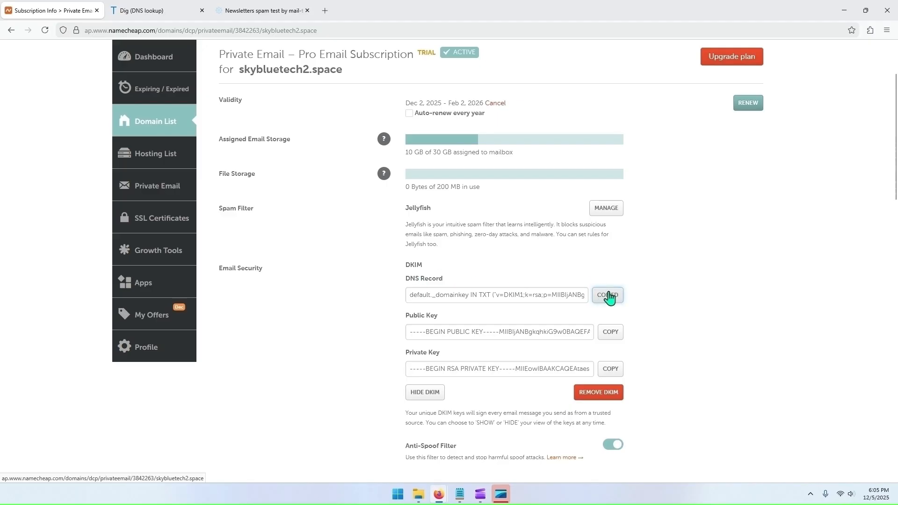
mouse_move(465, 496)
click(419, 461)
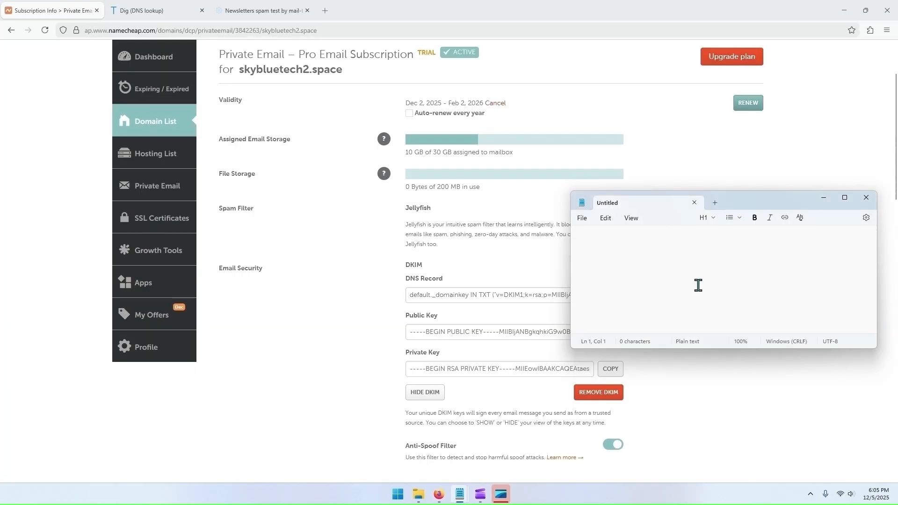
key(ctrl+v)
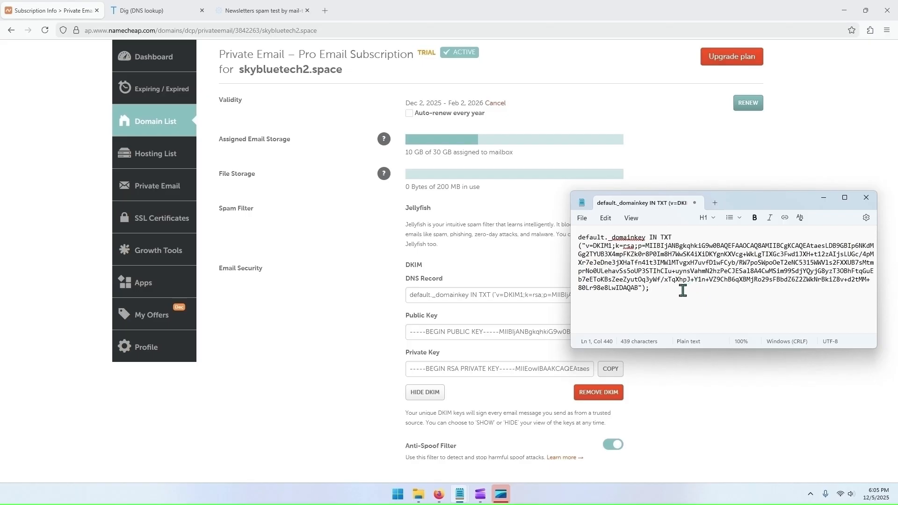
Step: Look up the TXT record of default._domainkey.skybluetech2.space in Google Admin Toolbox Dig and compare it with the DKIM record in Notepad
click(163, 11)
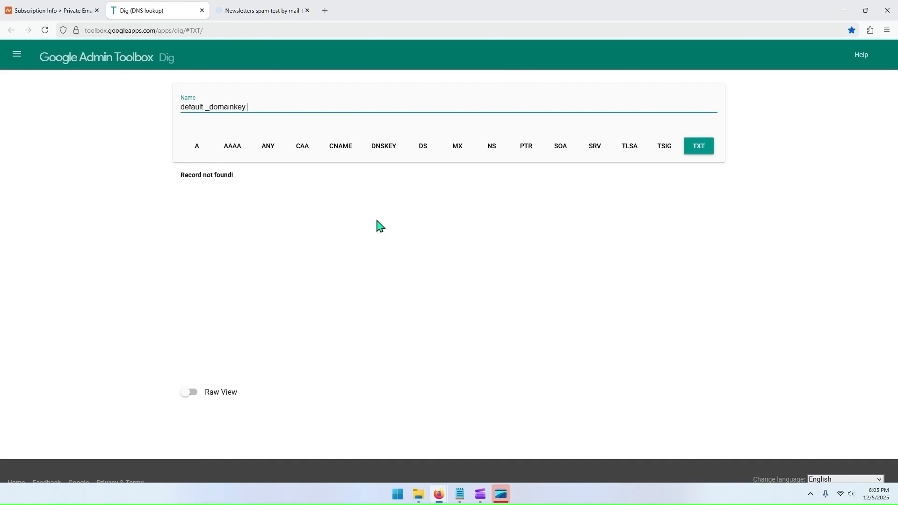
text(skybluetech2.space)
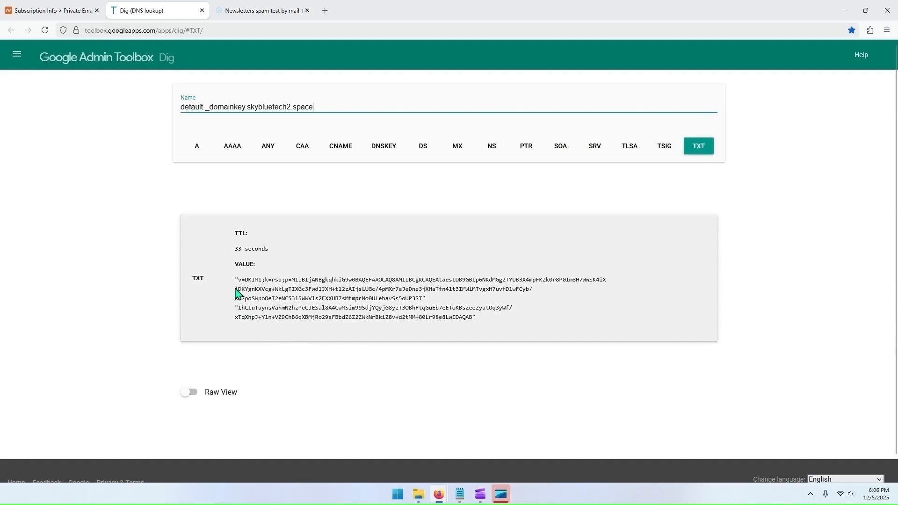
mouse_move(460, 494)
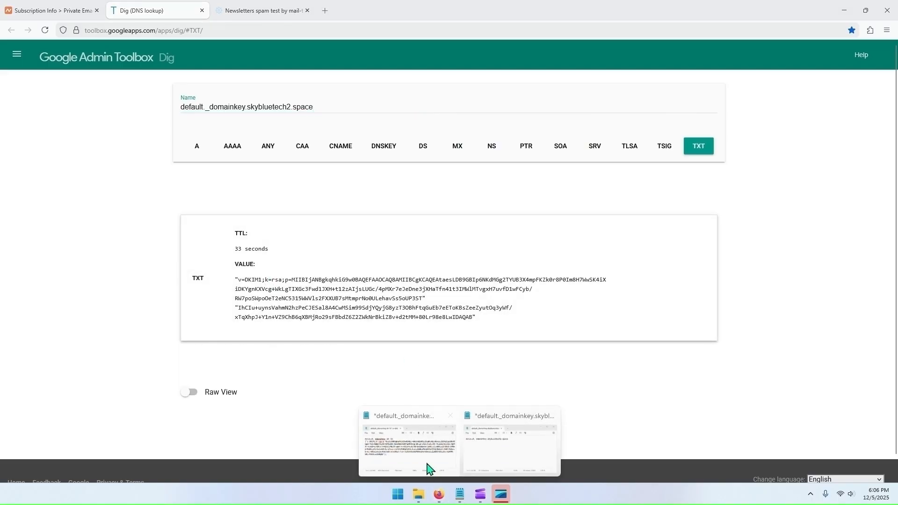
click(423, 454)
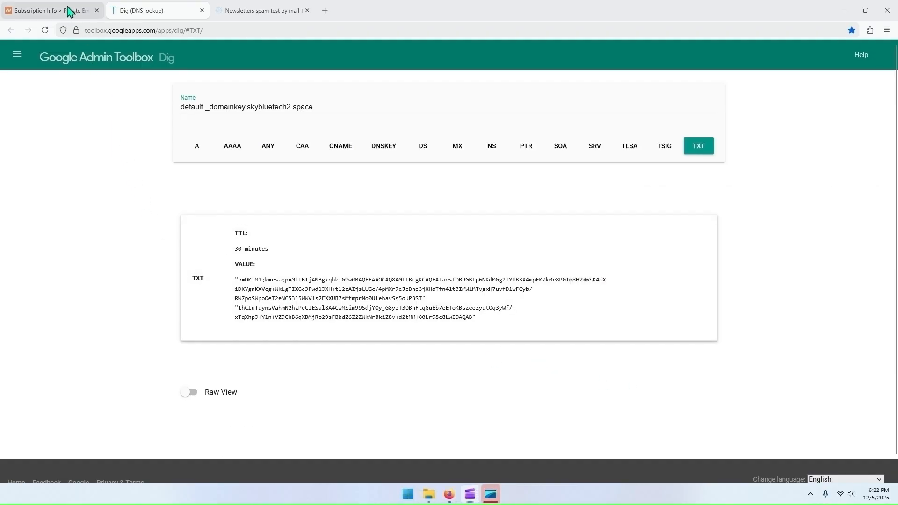
Step: Return to the Private Email subscription page on Namecheap and open the webmail of the support mailbox
click(70, 11)
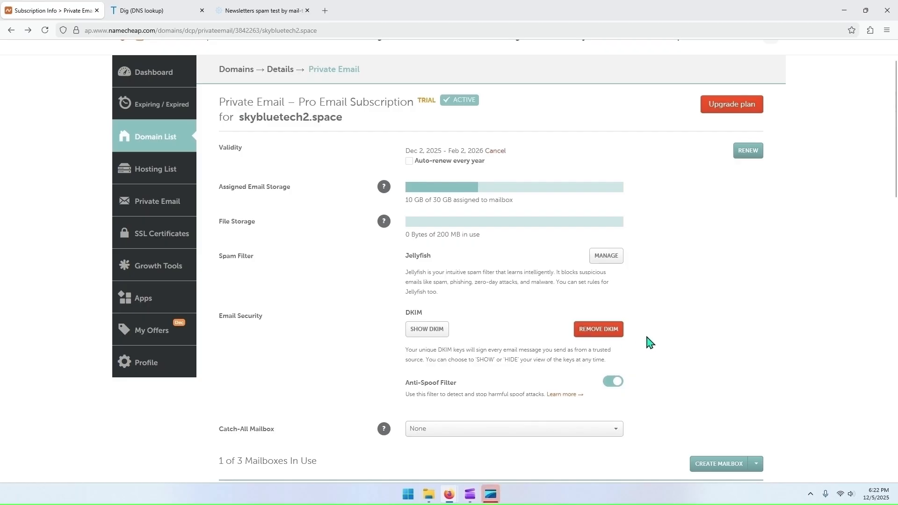
scroll(650, 343, down, 3)
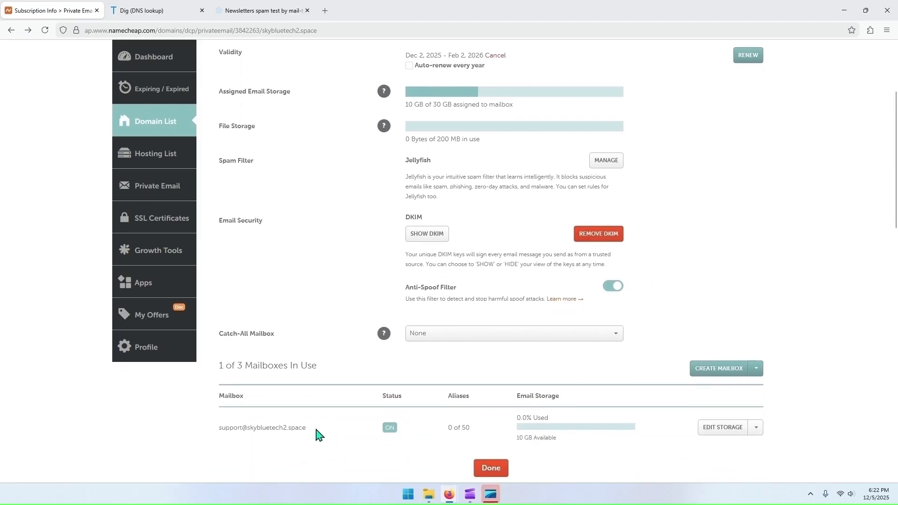
drag(309, 428, 219, 427)
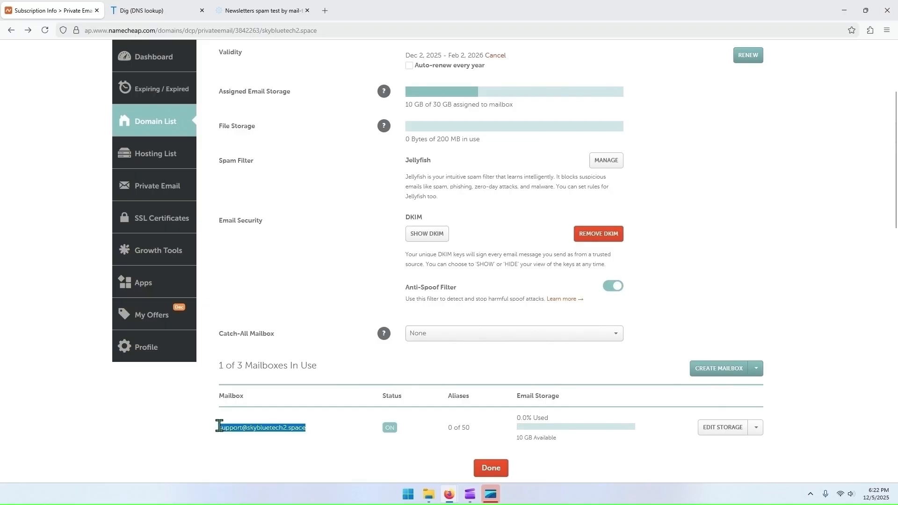
click(729, 445)
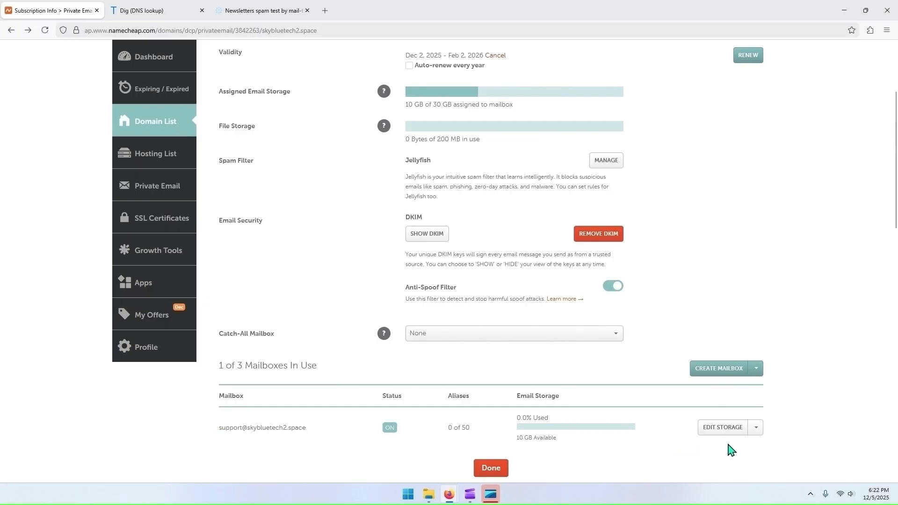
scroll(734, 447, down, 1)
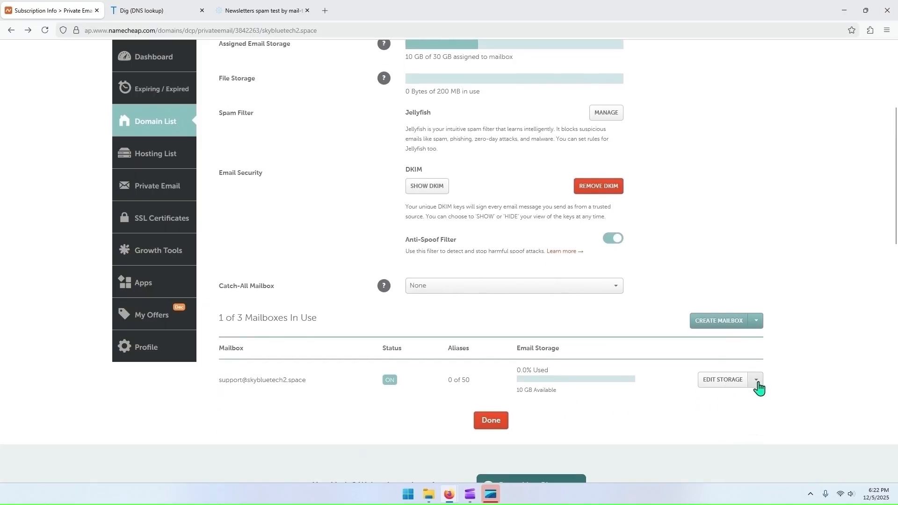
click(756, 381)
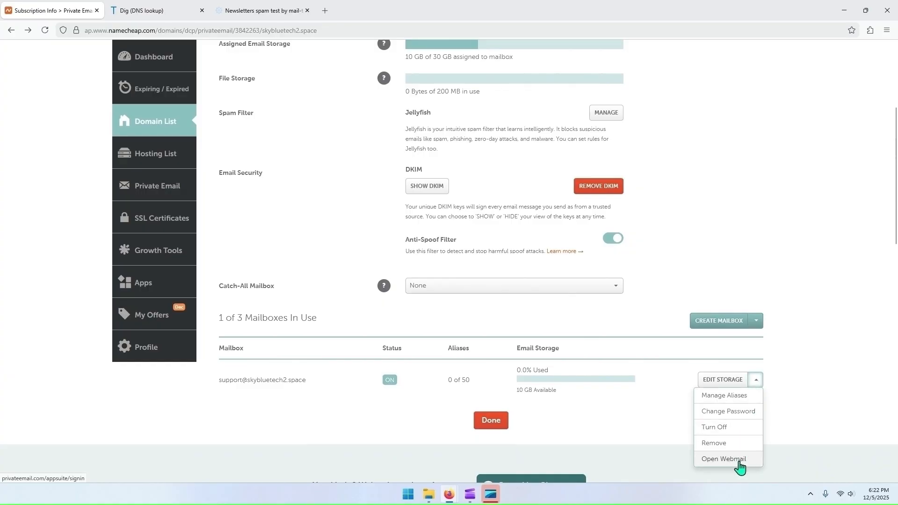
click(739, 462)
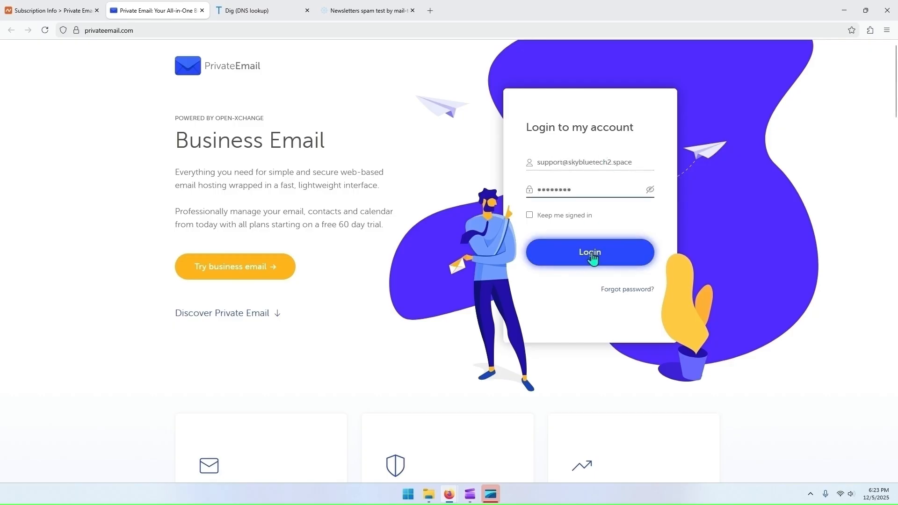
Step: Log in to Private Email with the mailbox address and password, and dismiss the version news and the welcome tour
click(592, 256)
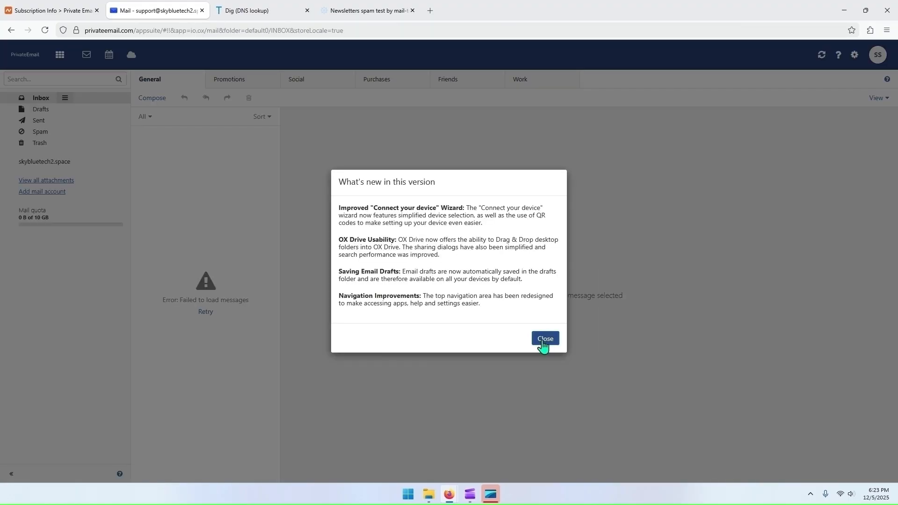
click(543, 340)
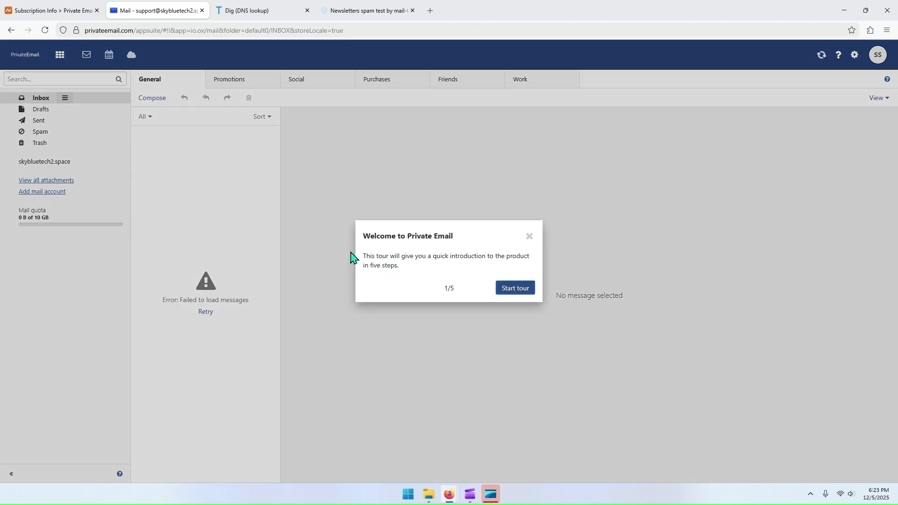
click(530, 237)
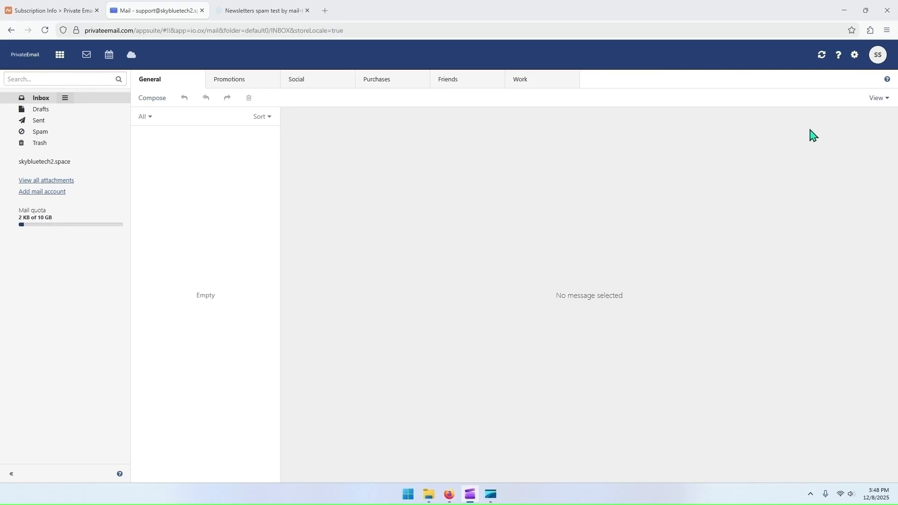
Step: Bookmark the webmail inbox page in the Bookmarks Toolbar under its suggested name
click(852, 30)
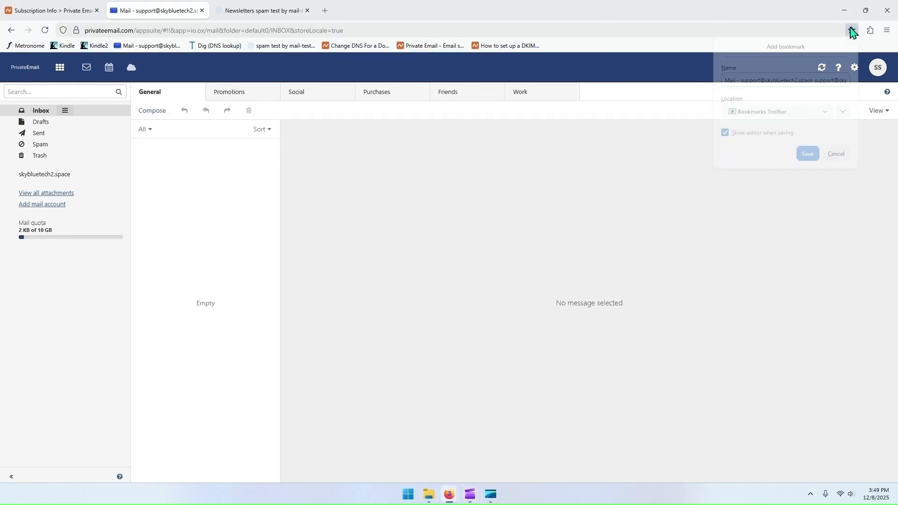
click(808, 155)
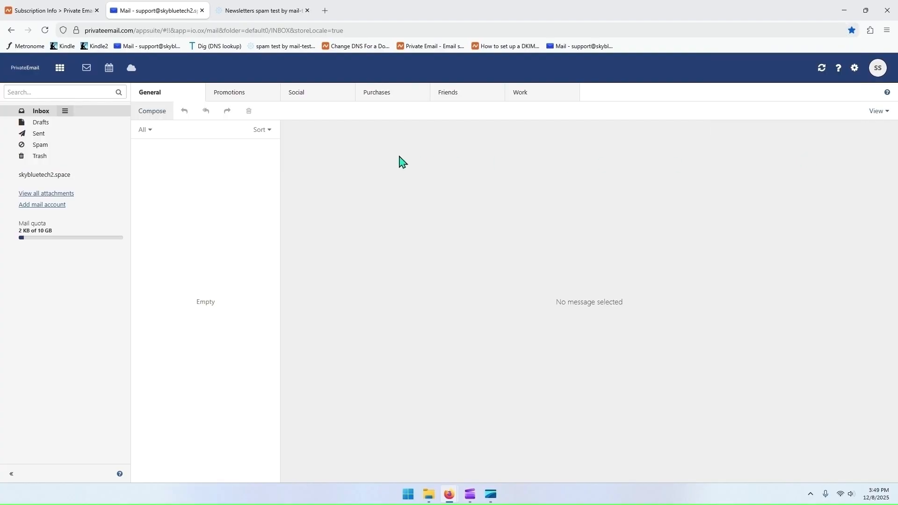
Step: Copy the test address from mail-tester.com and make it the recipient of a new message in the Private Email webmail
click(265, 7)
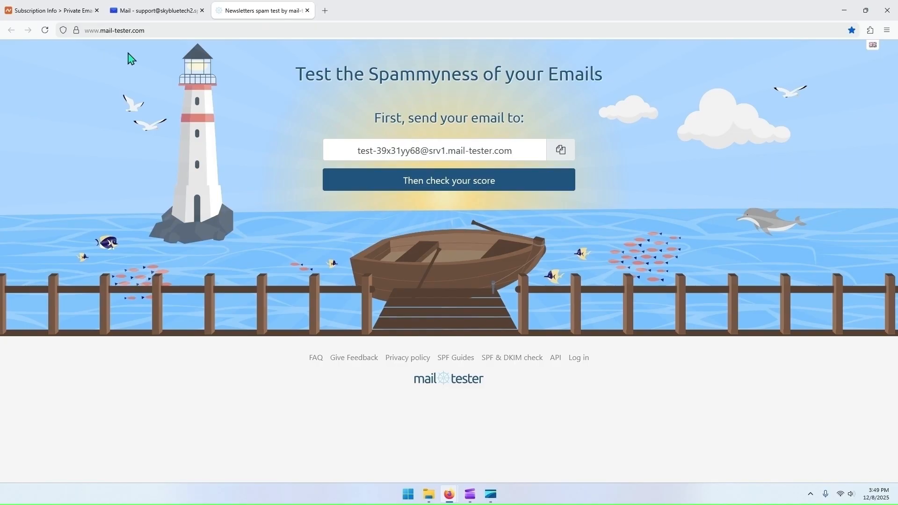
click(562, 156)
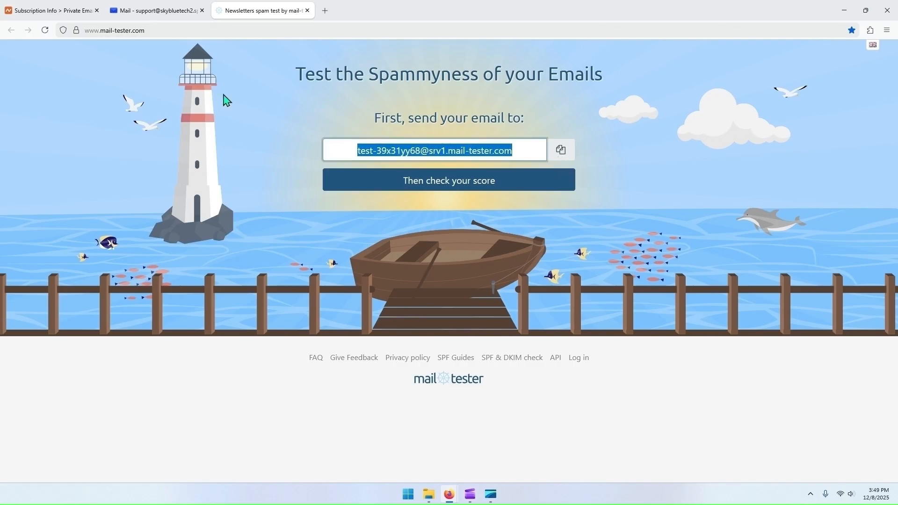
click(165, 18)
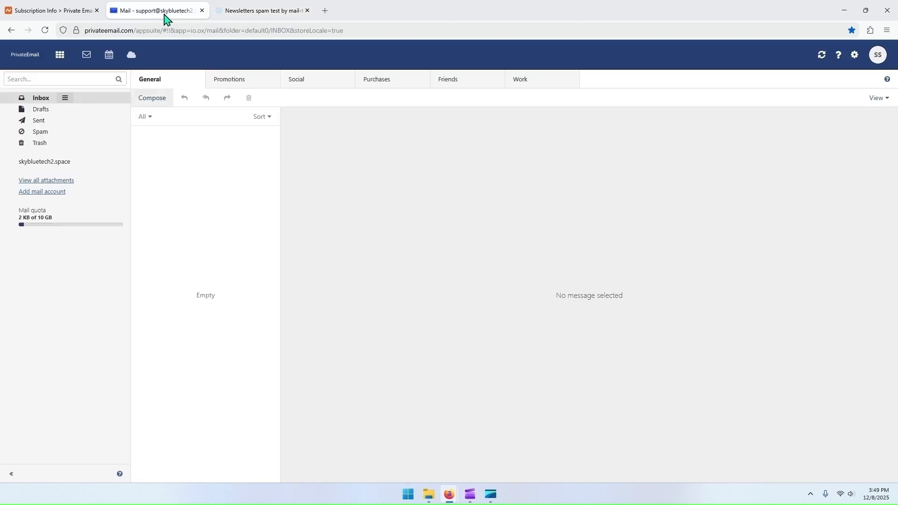
click(160, 102)
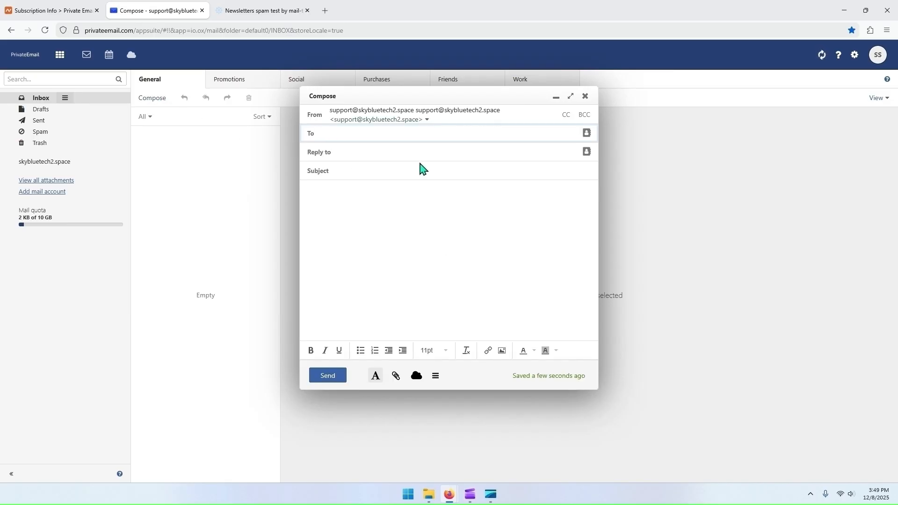
key(ctrl+v)
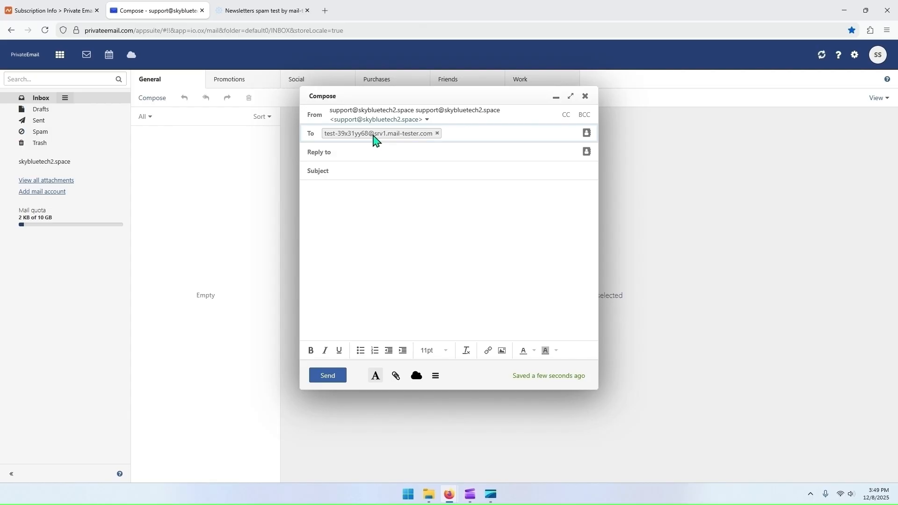
Step: Give the message the subject test1 and the text "This is a test!!!!!!!!!!", and send it
click(373, 170)
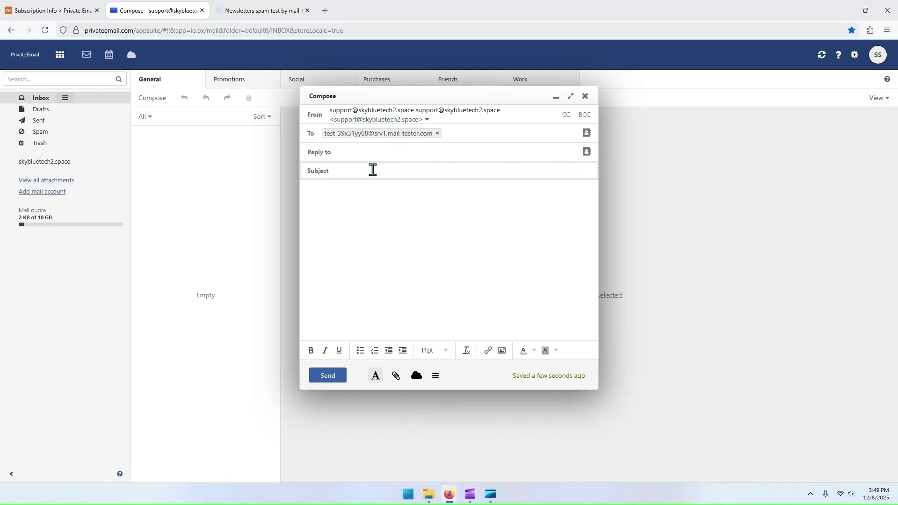
text(test1)
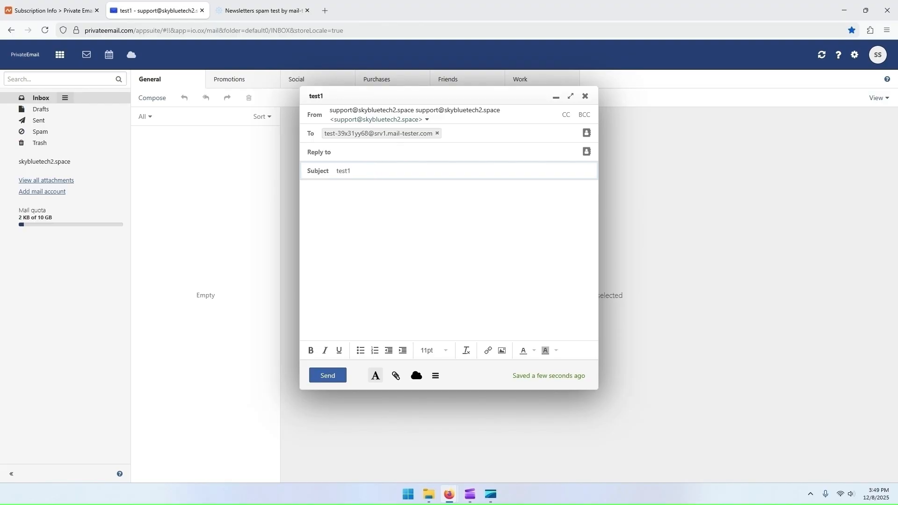
key(Tab)
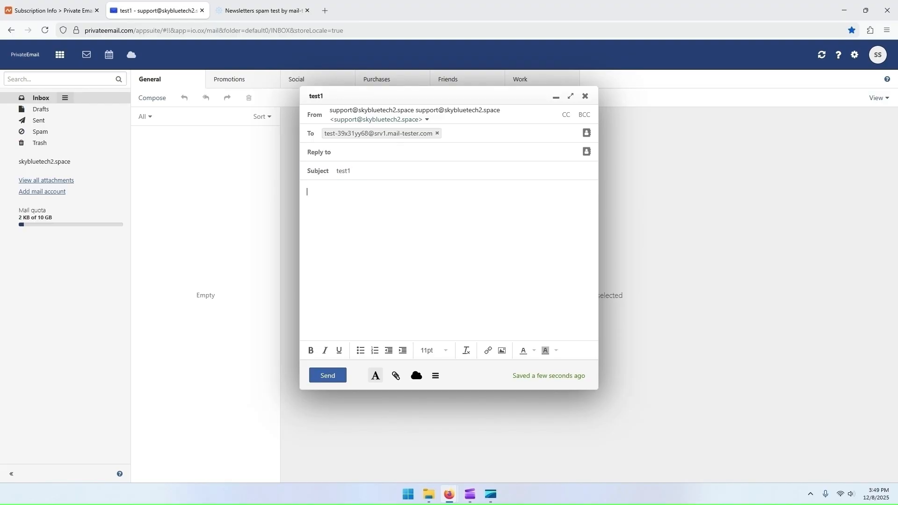
text(This is a test!!!!!!!!!!)
click(335, 378)
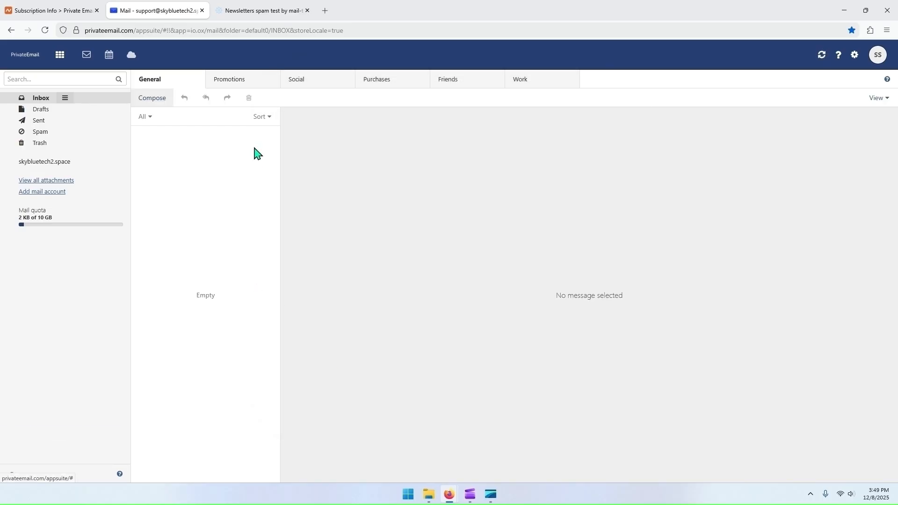
Step: Check the spam score of the sent test message on mail-tester.com
click(264, 13)
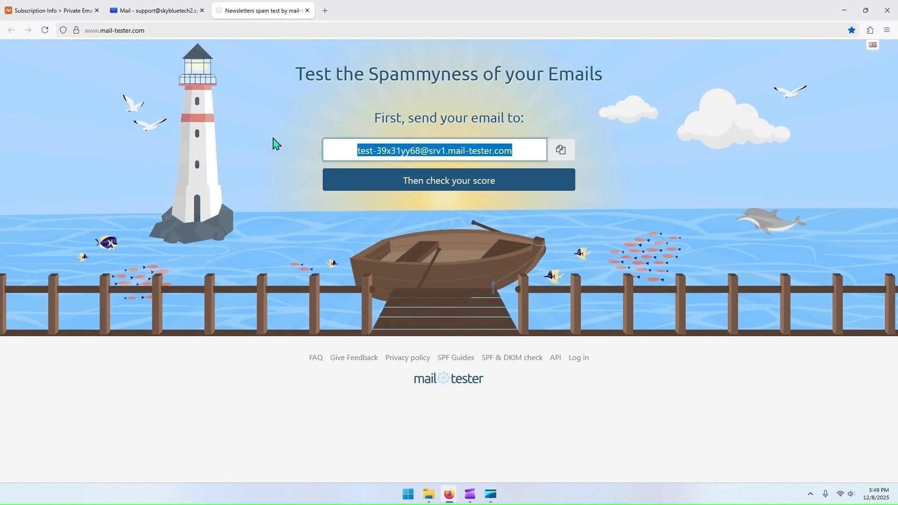
click(458, 190)
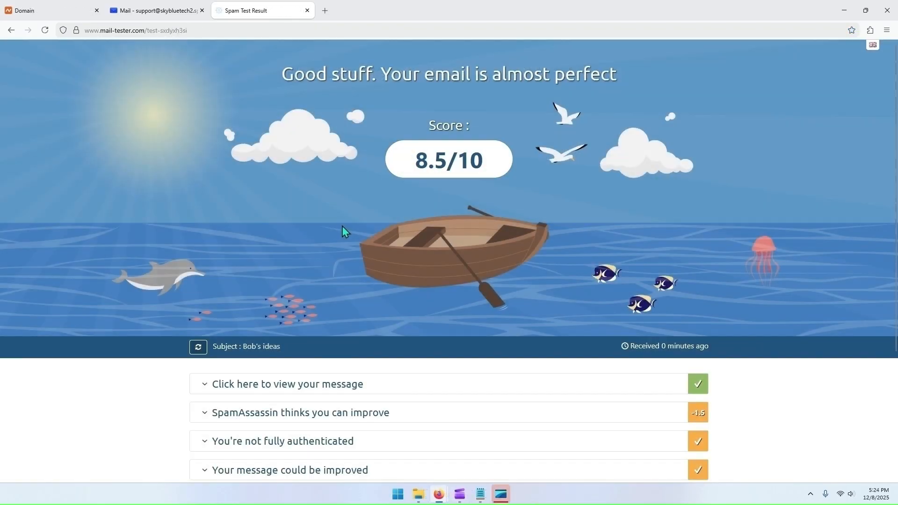
Step: Examine the score and SpamAssassin rule breakdown in the mail-tester.com report, and view the other test's result
drag(414, 161, 475, 171)
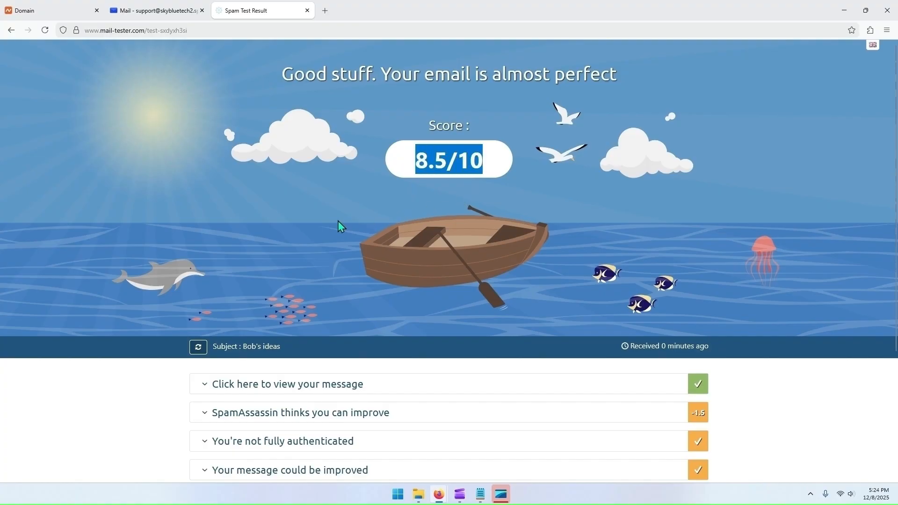
click(286, 222)
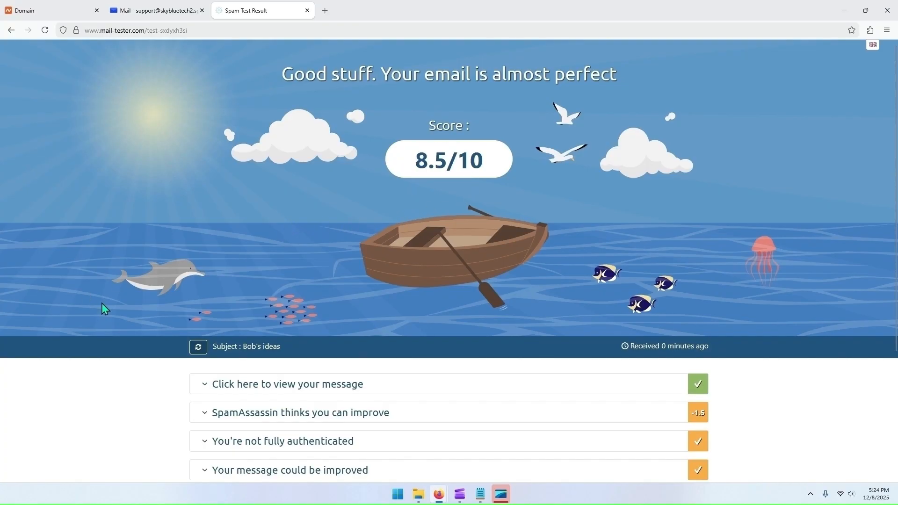
scroll(183, 302, down, 3)
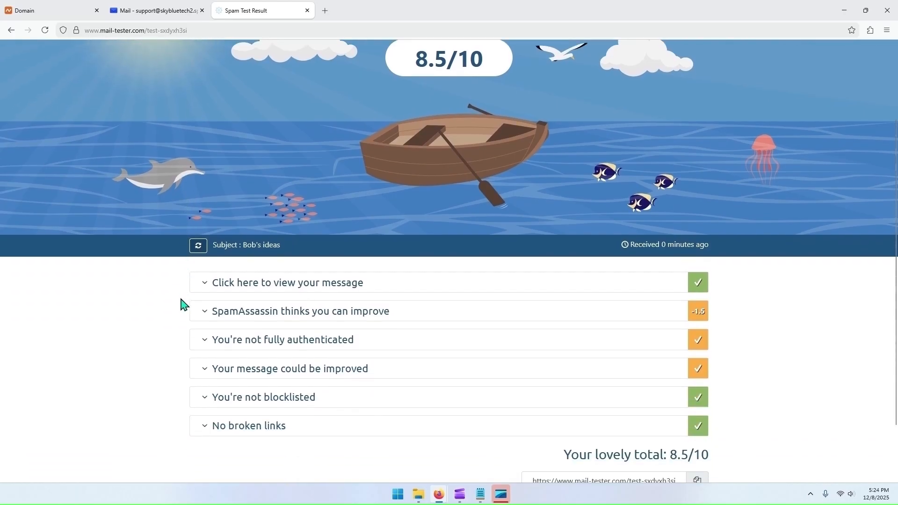
click(204, 271)
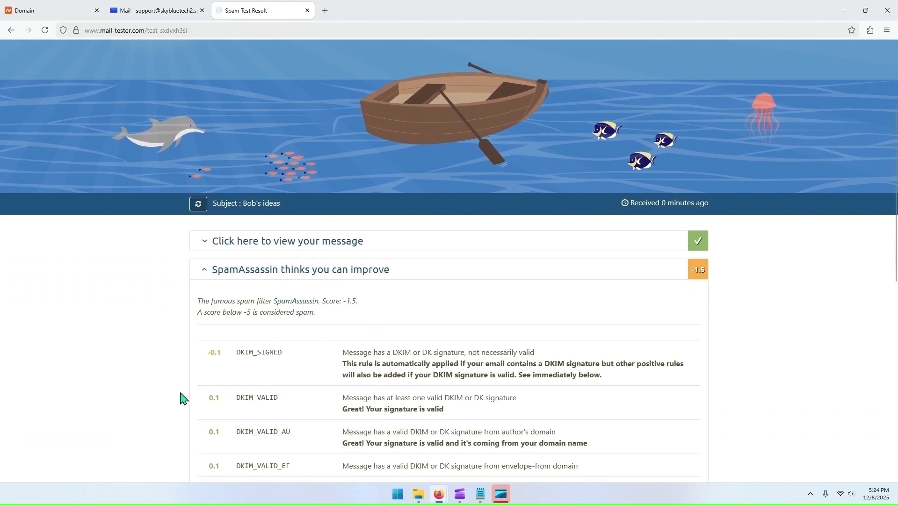
scroll(181, 398, down, 3)
scroll(182, 398, down, 1)
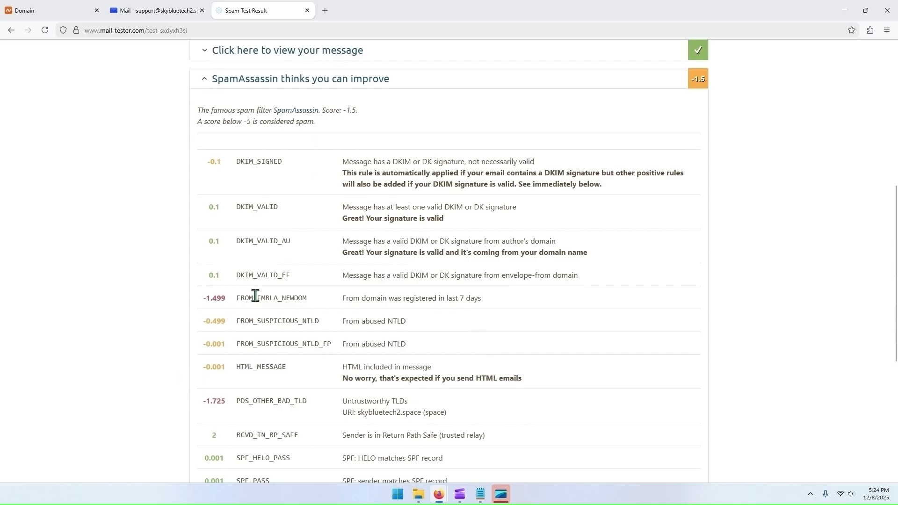
scroll(261, 294, down, 1)
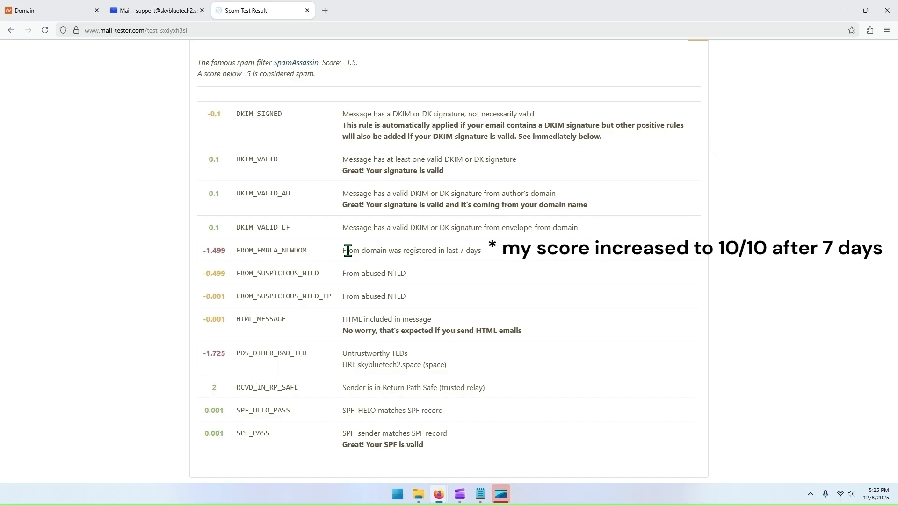
scroll(257, 336, down, 2)
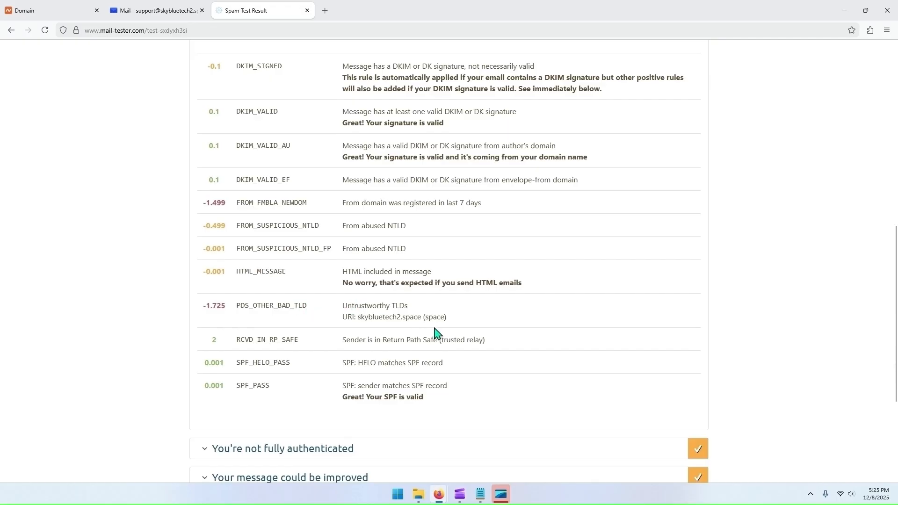
double_click(414, 316)
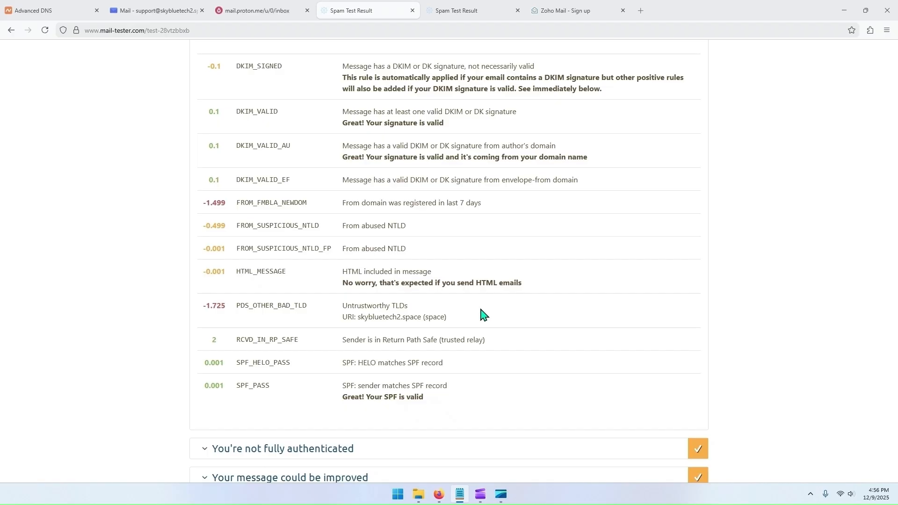
click(475, 17)
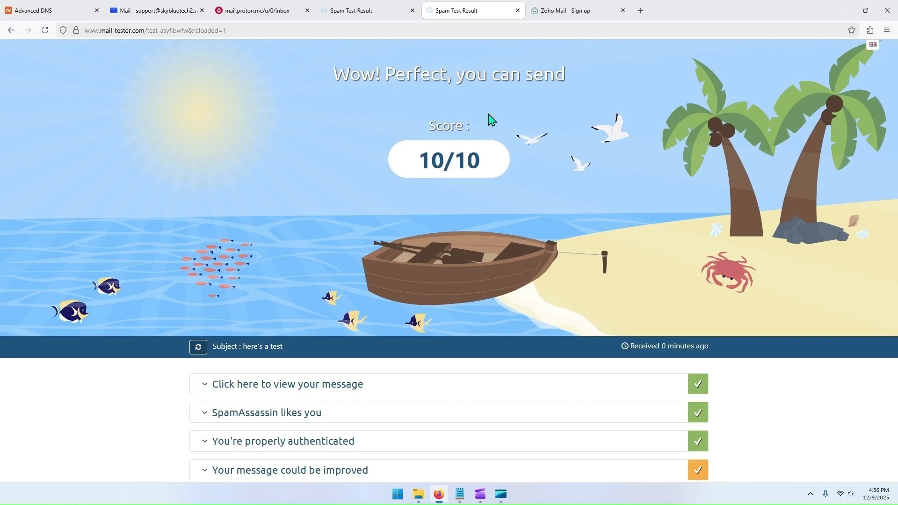
Step: From Proton Mail, send the support mailbox a message with subject "this is a test" and text "Hello, testing!", and open it in Private Email
click(280, 14)
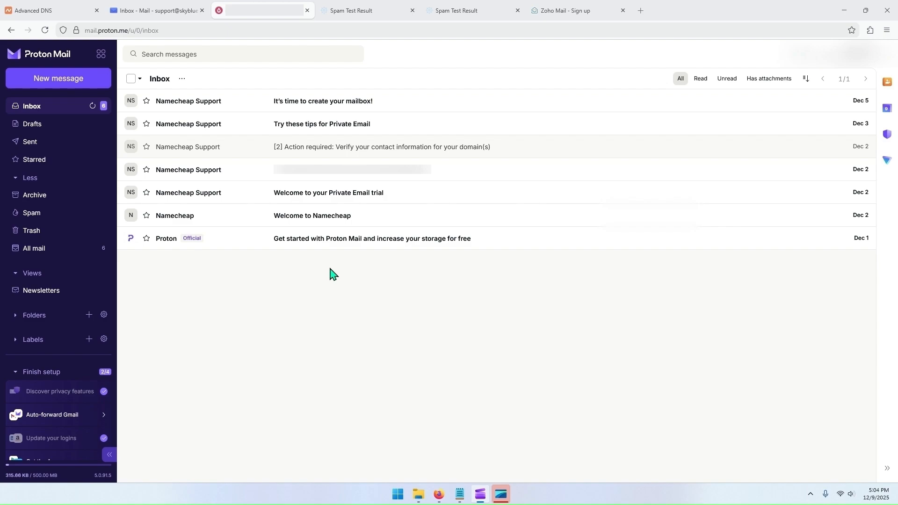
click(70, 84)
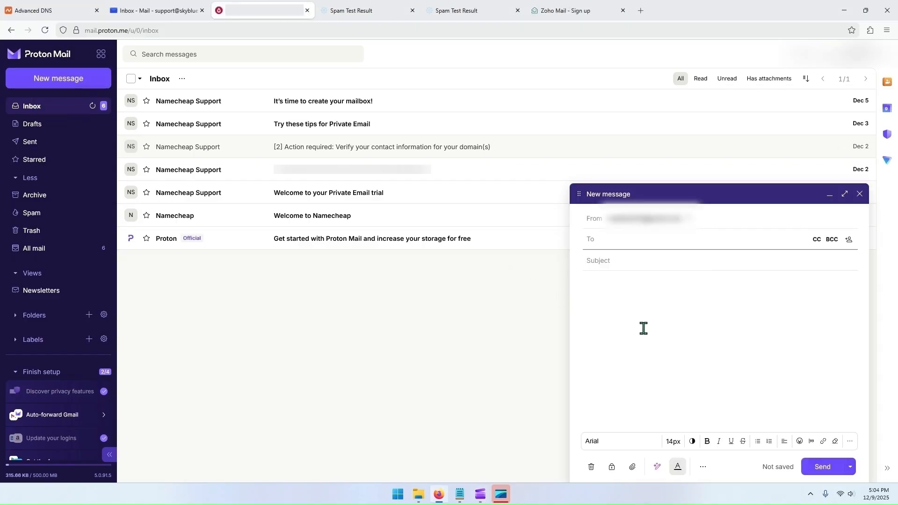
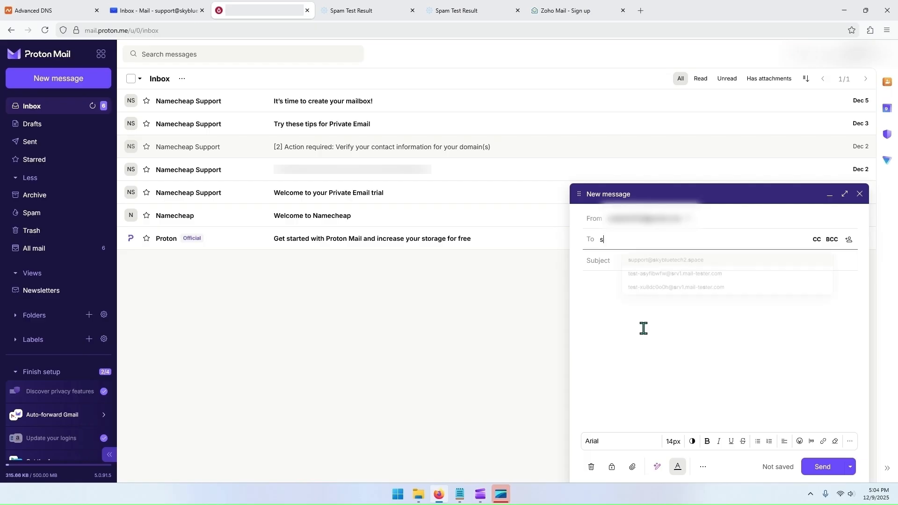
key(Tab)
text(this is a test)
key(Tab)
text(Hello, testing!)
click(821, 470)
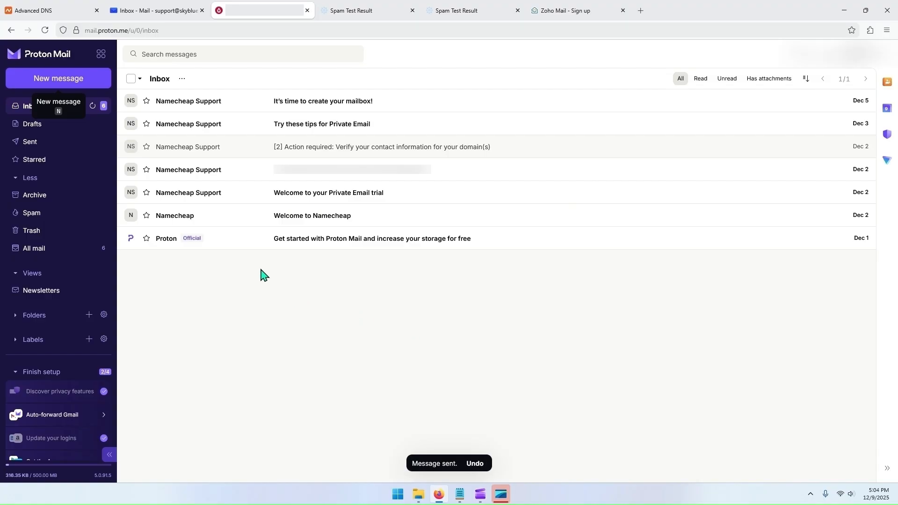
click(167, 15)
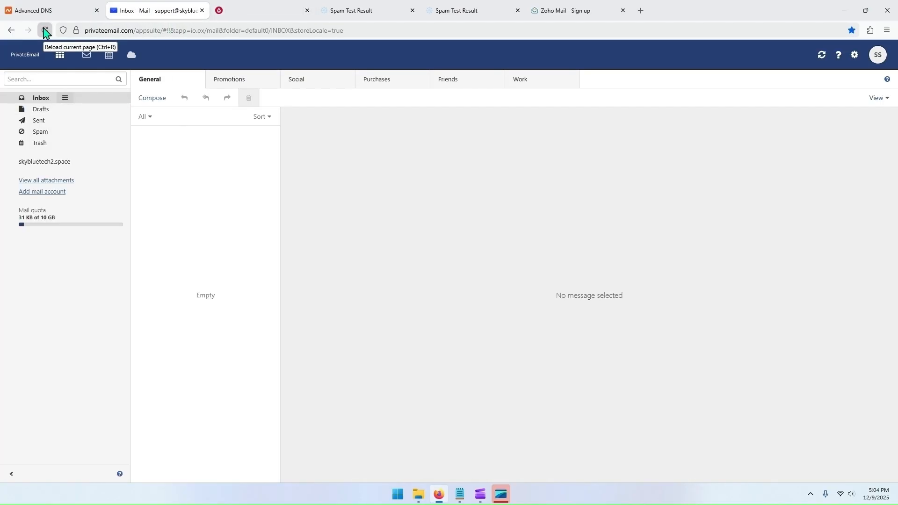
click(209, 156)
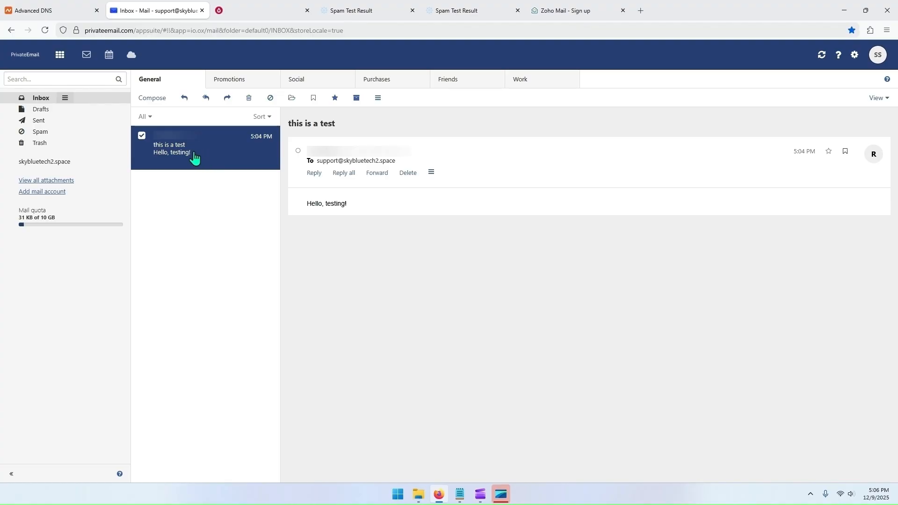
Step: From Private Email, send the Proton Mail address a message with subject "Hello sir" and text "This is a test email.", and open it in Proton Mail
click(153, 106)
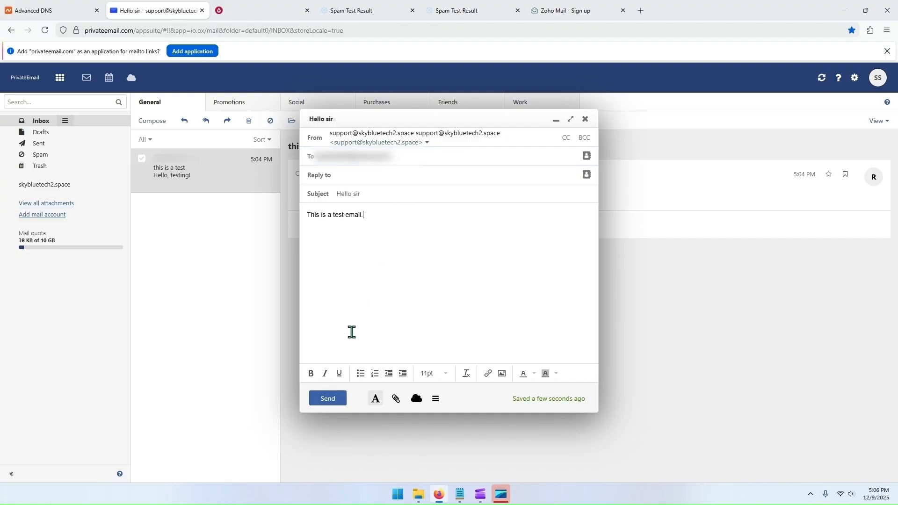
click(330, 399)
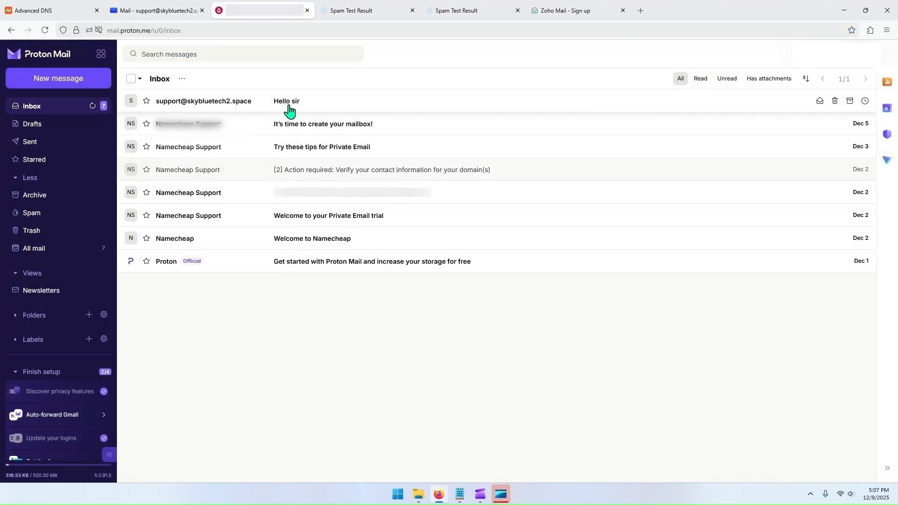
click(288, 104)
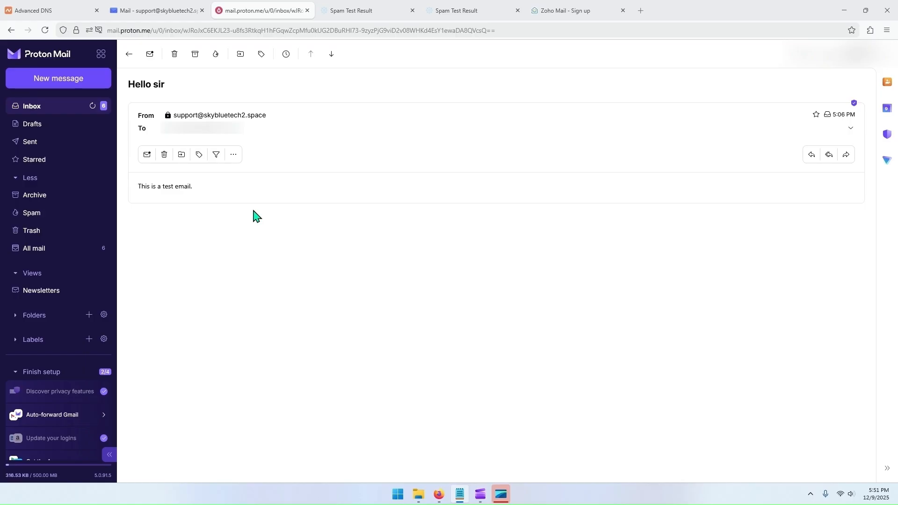
Step: Switch to the Zoho Mail sign-up page for a free business email account
click(566, 19)
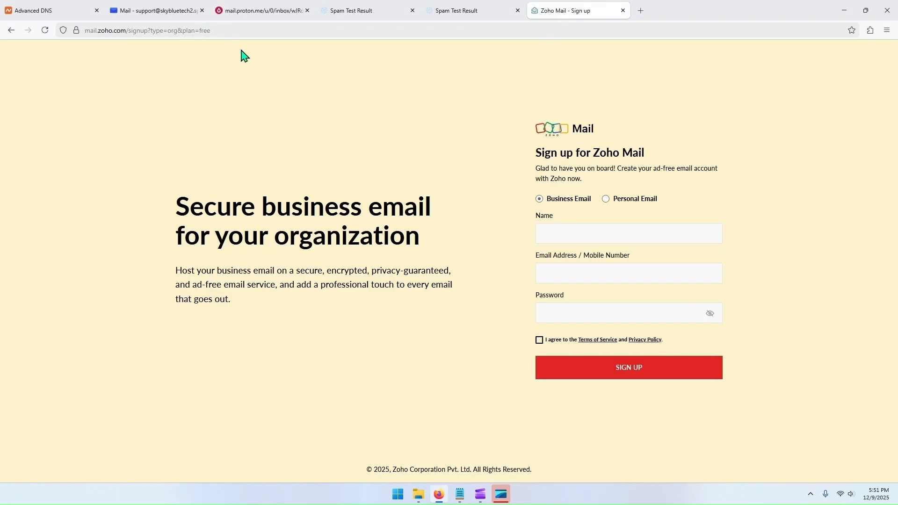